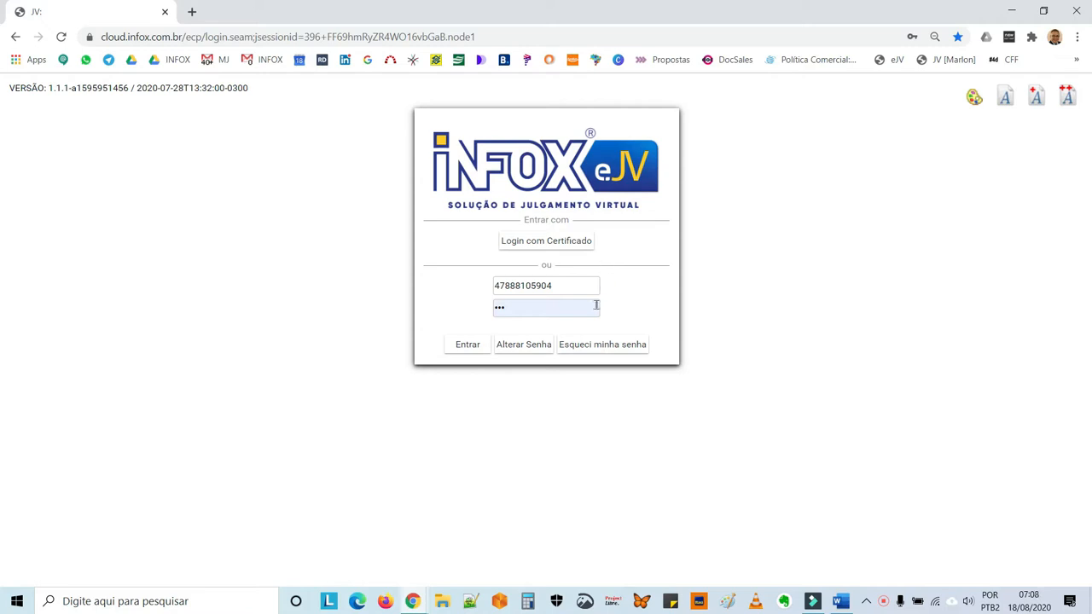
# Step: Log in with the filled-in credentials and switch the user profile to Setor de Processos - Apoio Cadastro
pyautogui.click(468, 345)
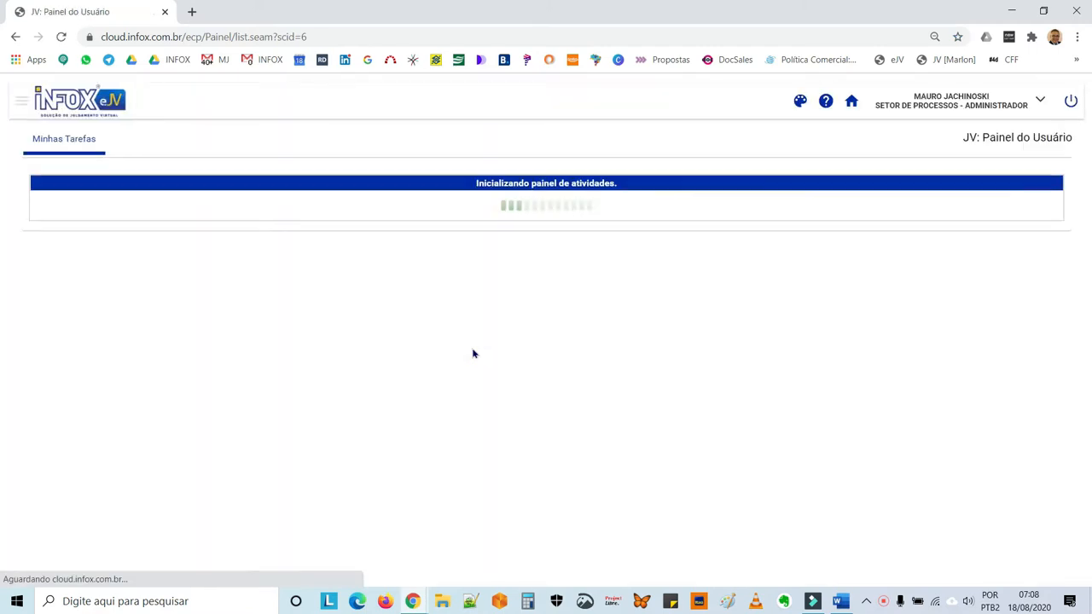
pyautogui.click(1038, 102)
pyautogui.click(1034, 139)
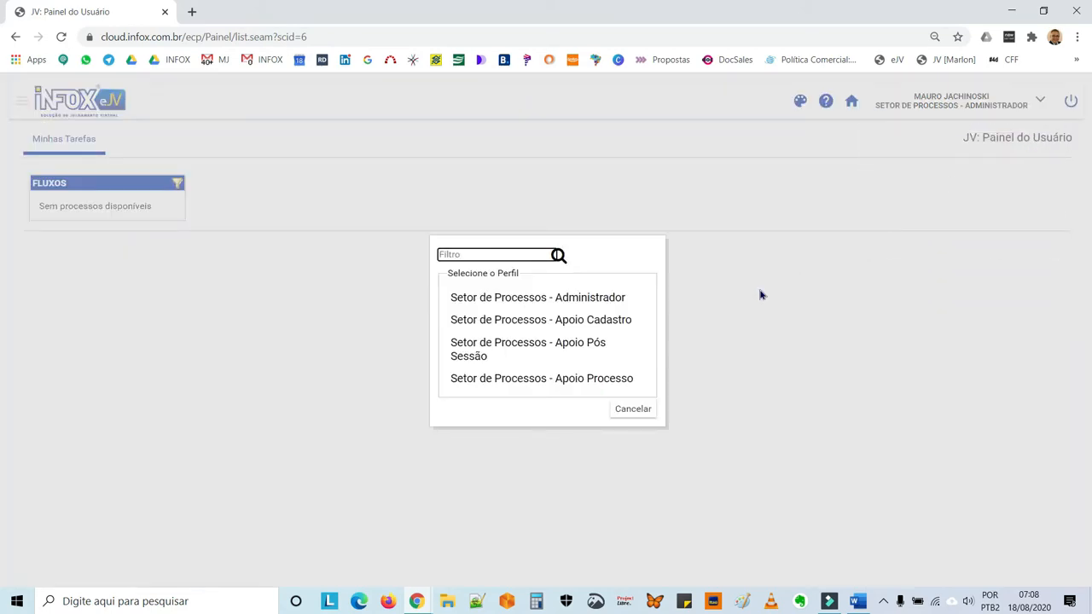
pyautogui.click(631, 327)
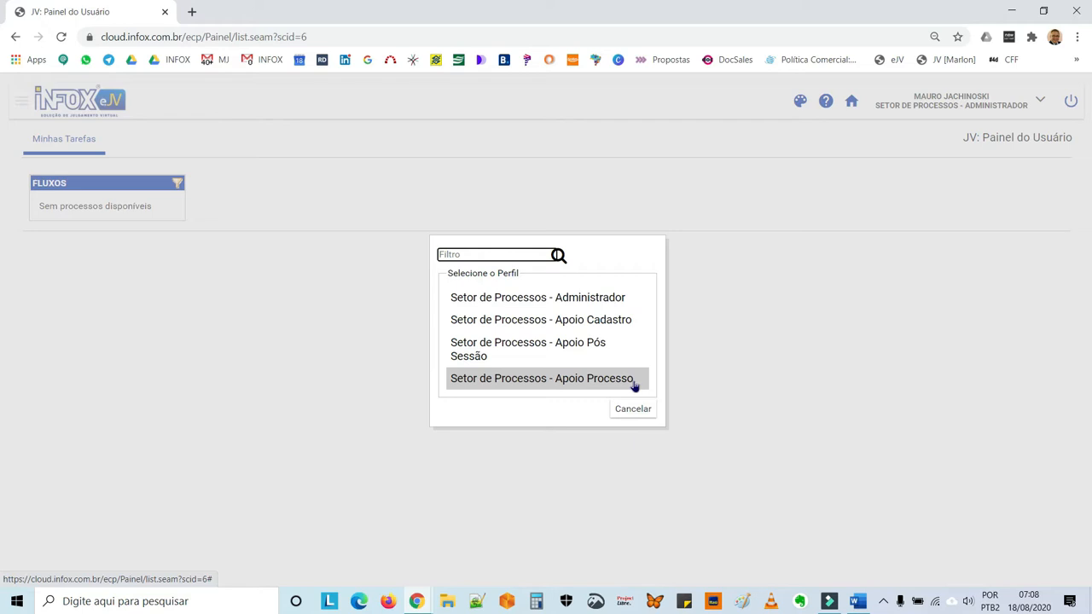
pyautogui.click(629, 331)
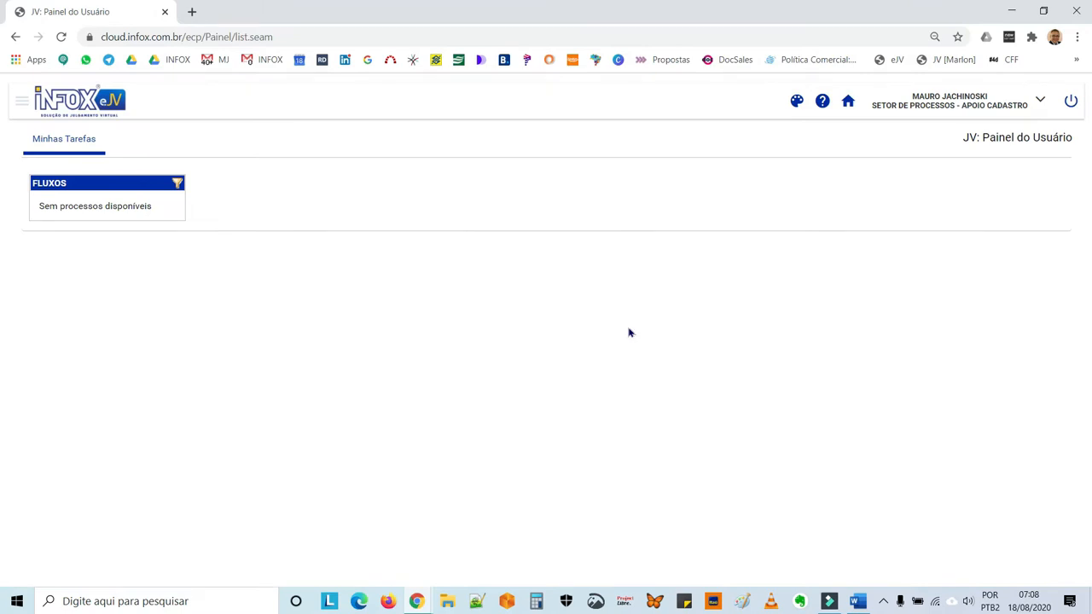
# Step: Start a new process using the Julgamento flow
pyautogui.click(21, 103)
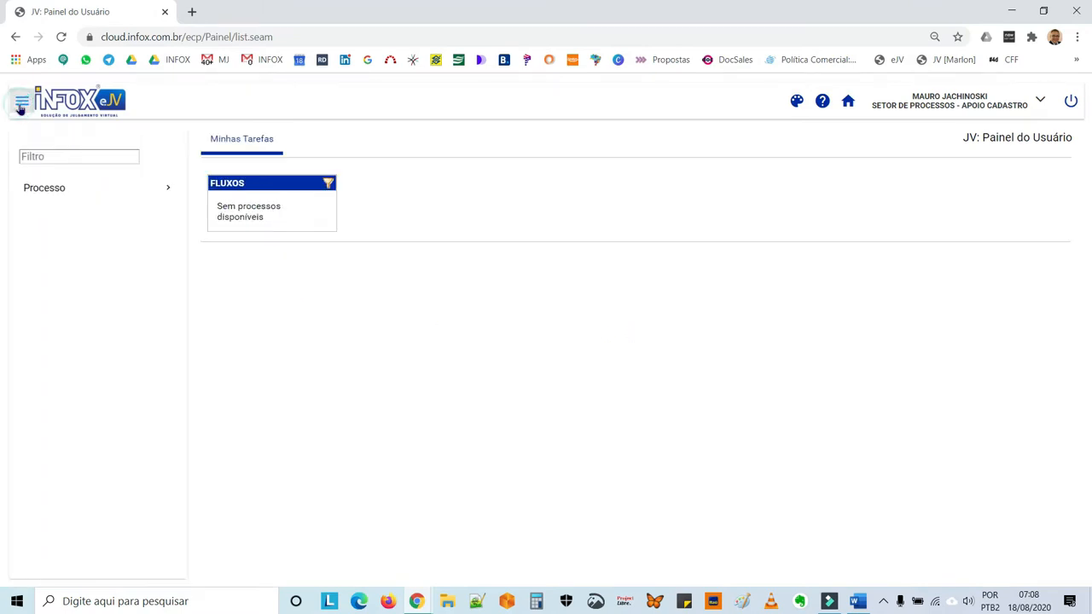
pyautogui.click(38, 196)
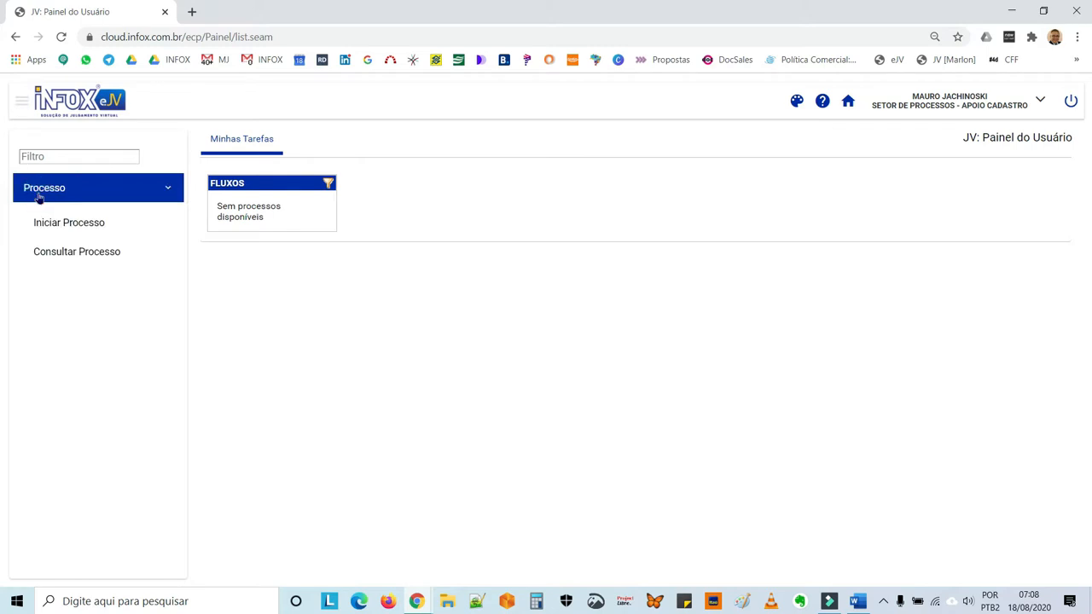
pyautogui.click(58, 253)
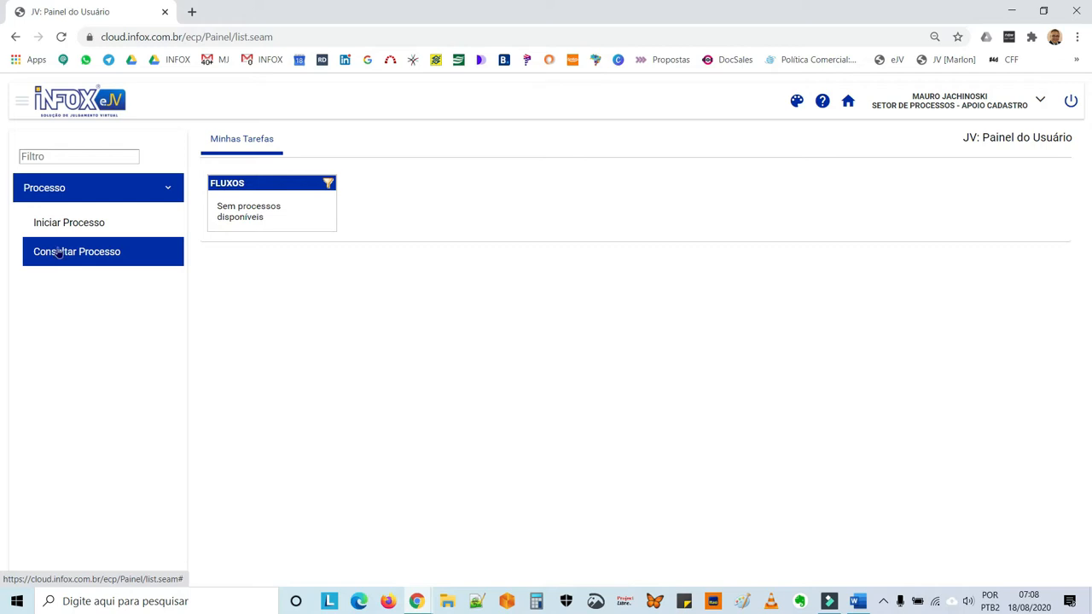
pyautogui.click(66, 232)
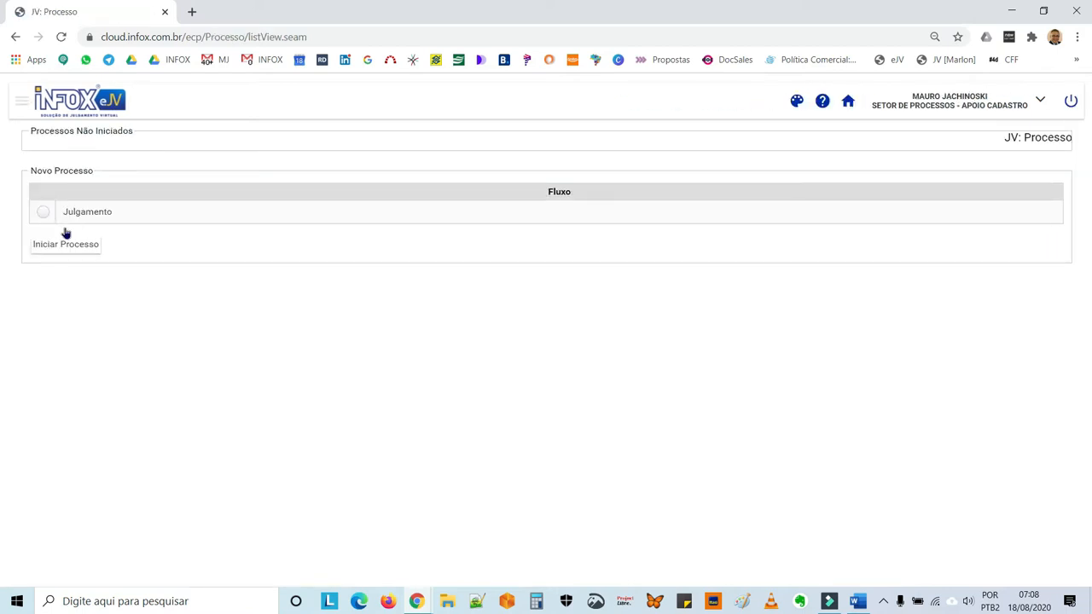
pyautogui.click(43, 213)
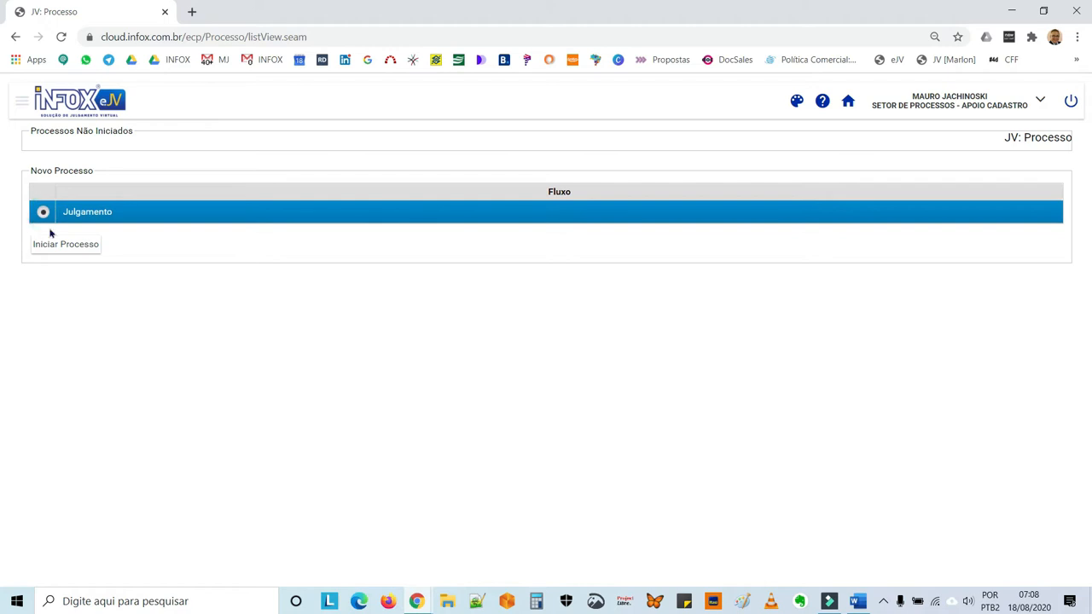
pyautogui.click(59, 248)
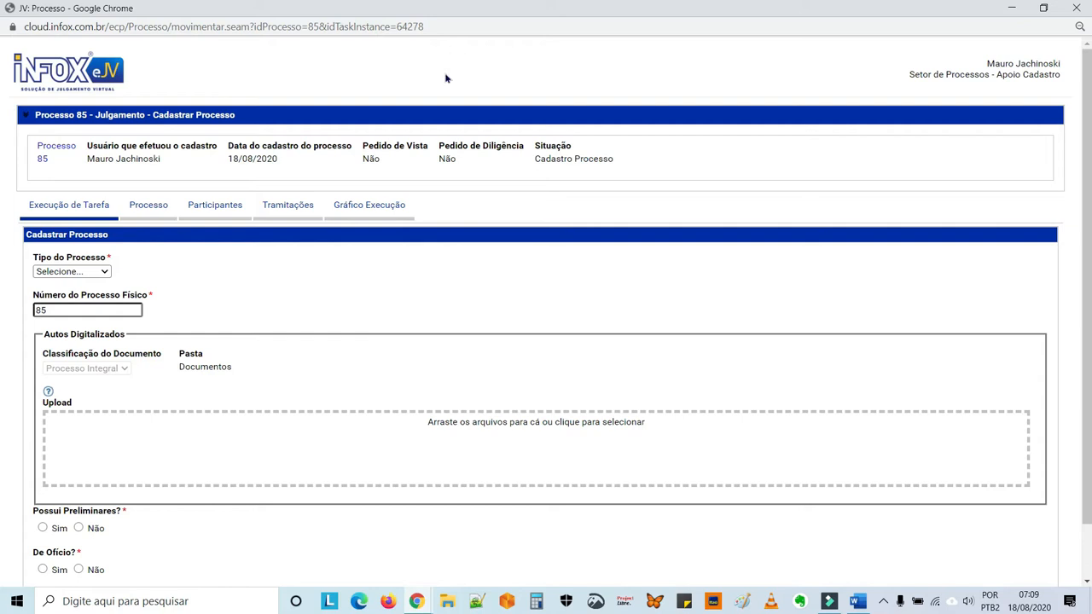
# Step: Examine the new process's execution flowchart around the registration tasks, and return to the Cadastrar Processo form
pyautogui.click(362, 210)
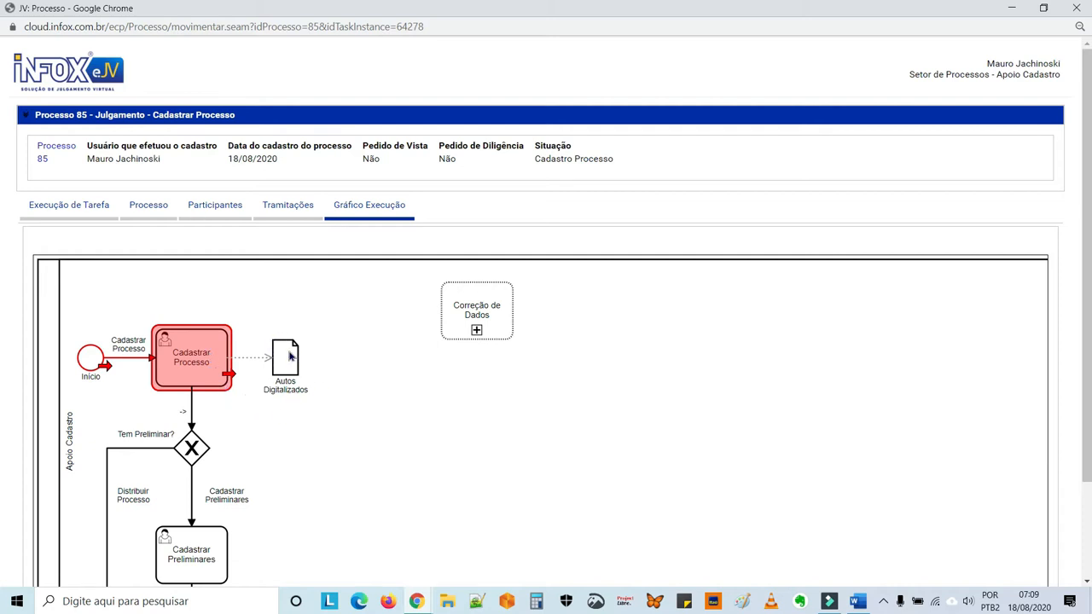
pyautogui.moveTo(451, 429); pyautogui.dragTo(466, 382)
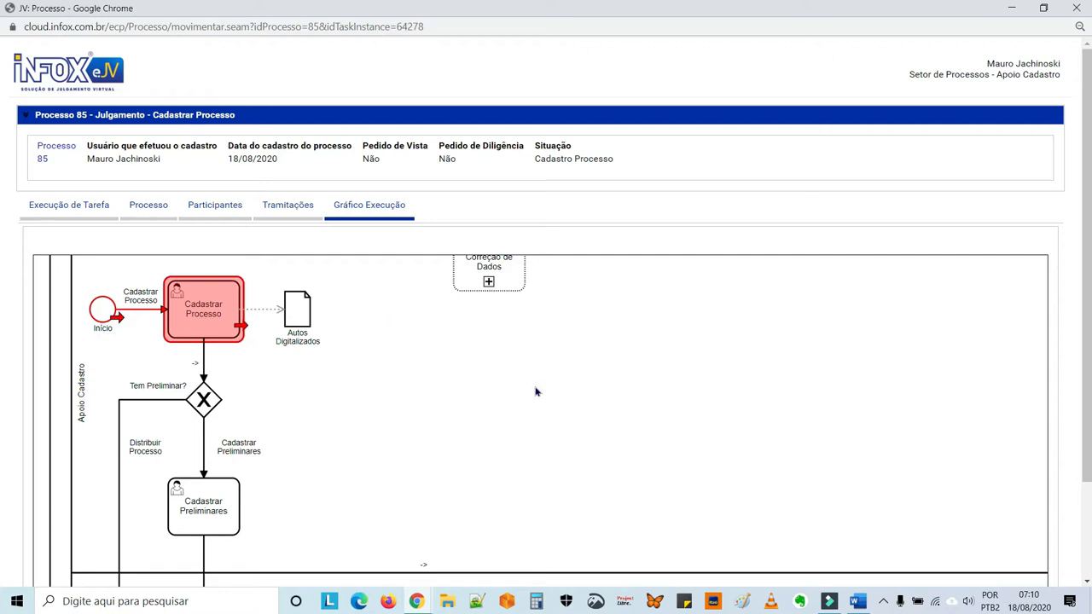
pyautogui.click(87, 211)
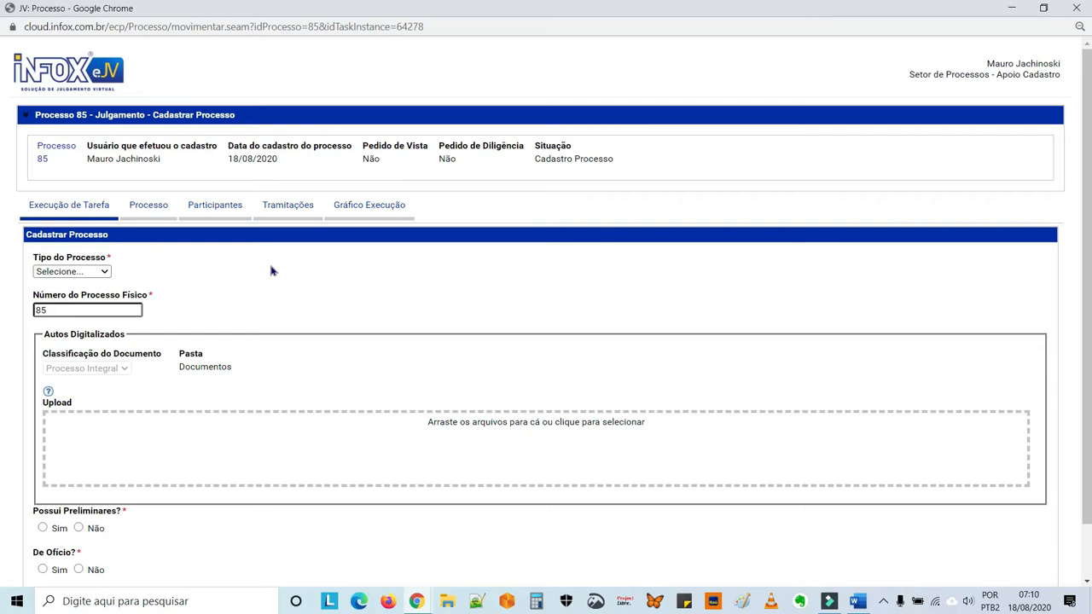
# Step: Set the process type to Processo Ético and the physical process number to 2085/2020
pyautogui.click(104, 273)
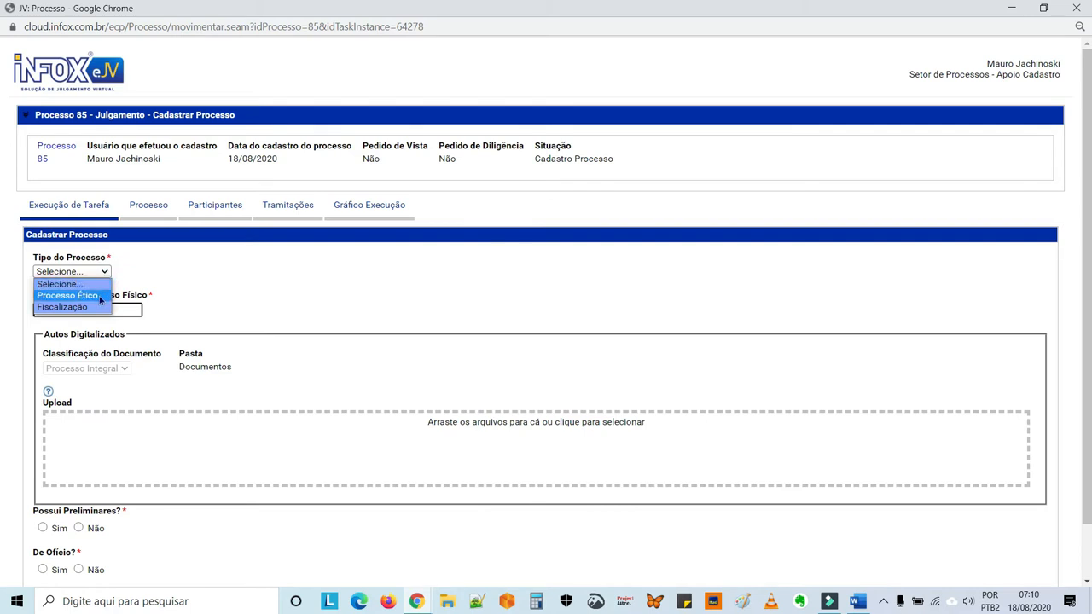
pyautogui.click(100, 296)
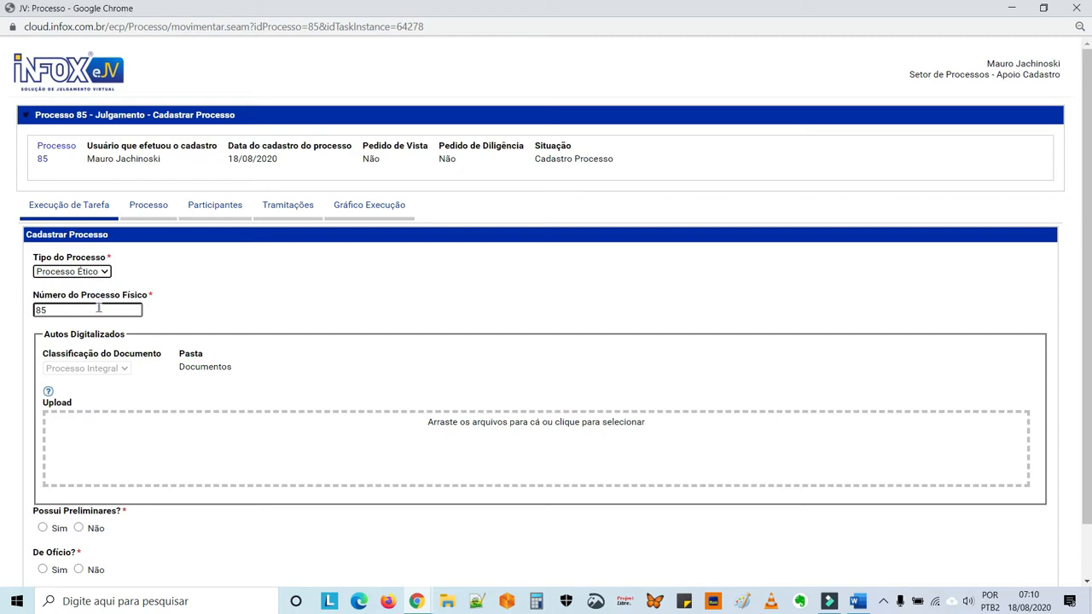
pyautogui.click(99, 309)
pyautogui.click(99, 309)
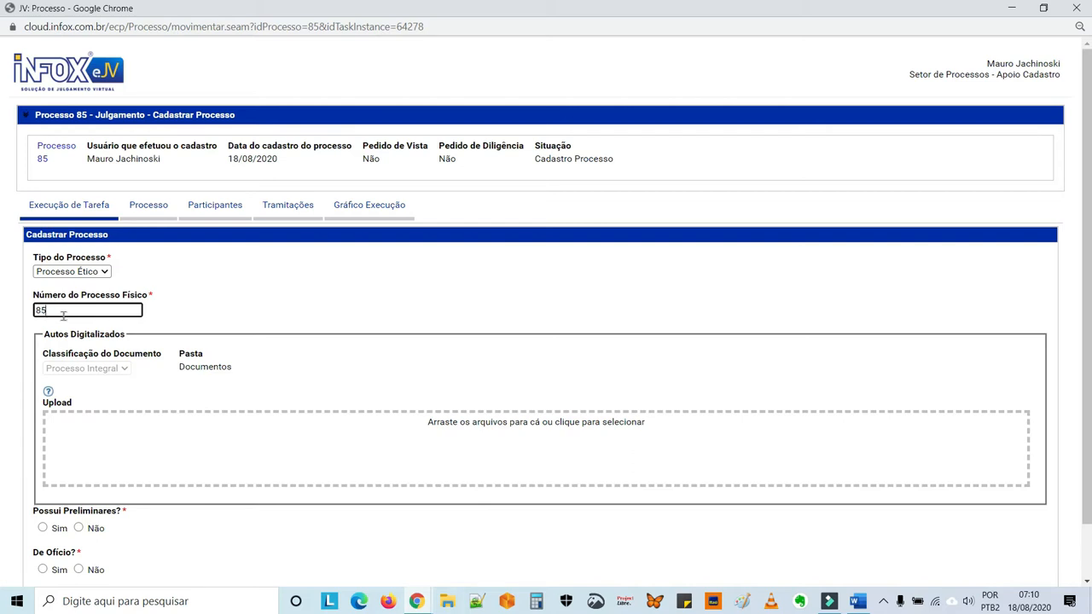
pyautogui.doubleClick(60, 312)
pyautogui.write('2085/202')
# Step: Upload the PDF "Processo 1234_2020-compactado" from the desktop's Pasta Sincronizada Drive > Docs PoC folder as the digitized case file
pyautogui.click(270, 442)
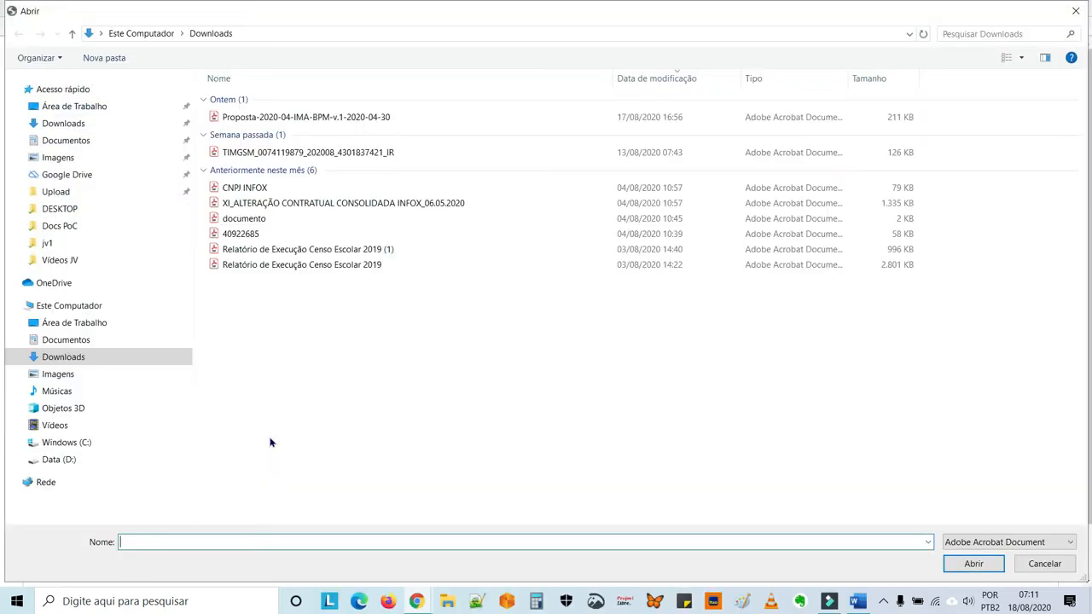
pyautogui.click(90, 324)
pyautogui.doubleClick(244, 141)
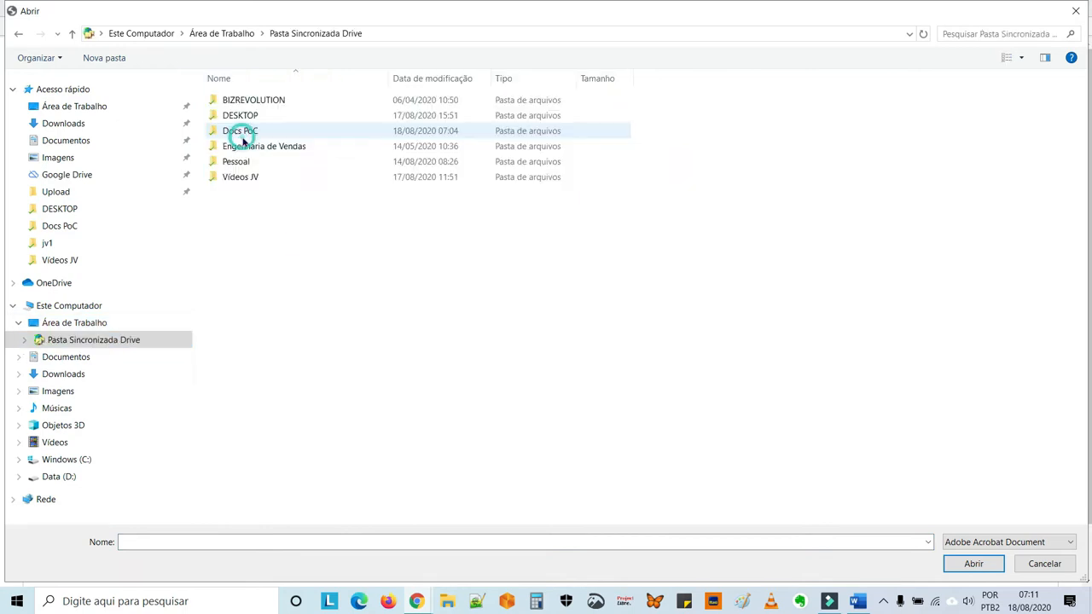
pyautogui.doubleClick(248, 132)
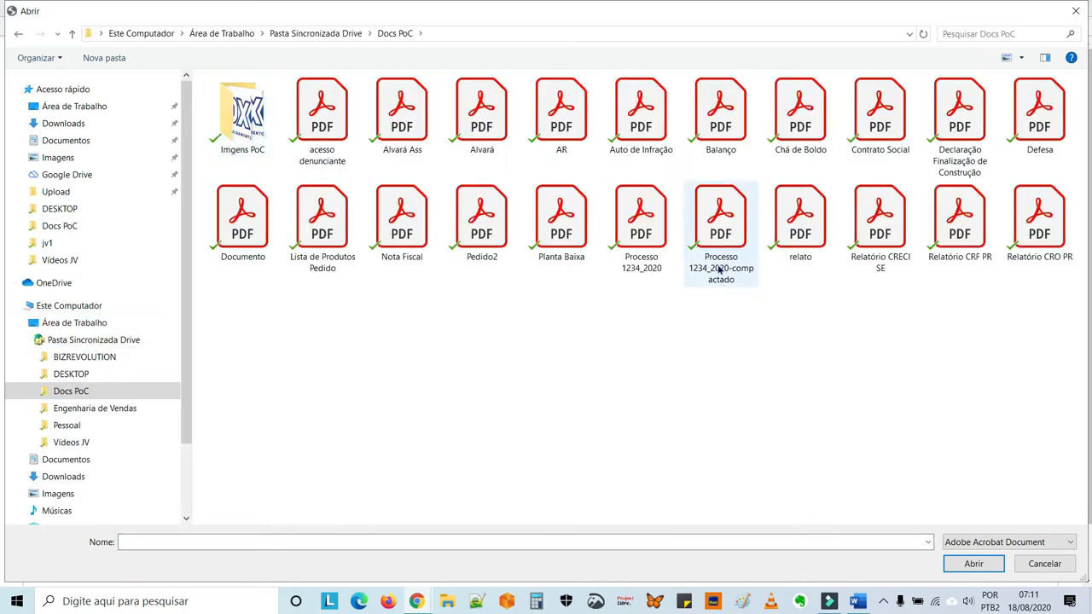
pyautogui.doubleClick(717, 240)
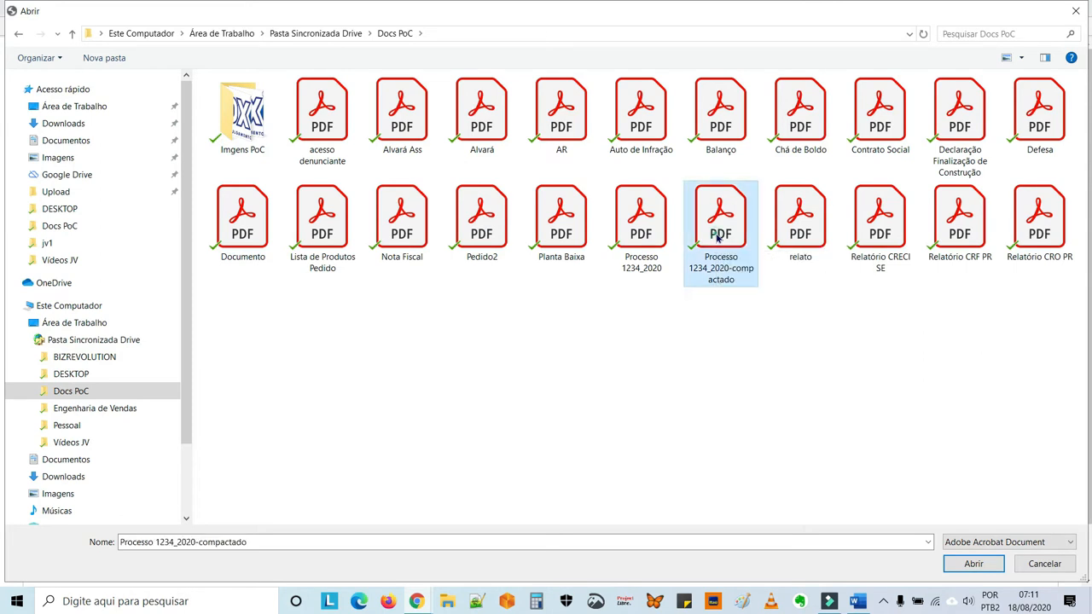
pyautogui.click(412, 499)
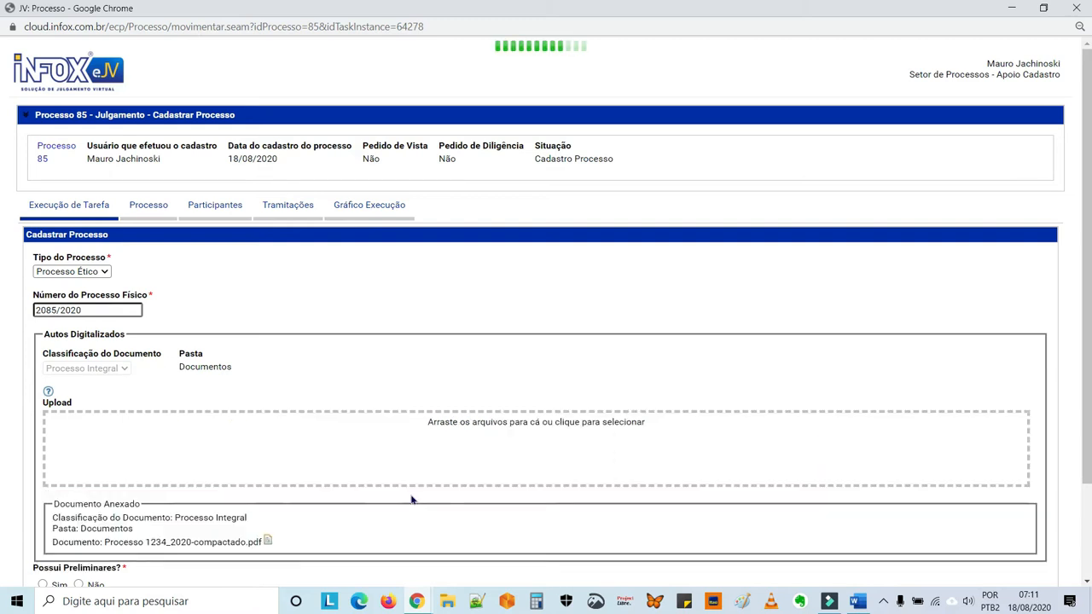
# Step: View the attached case PDF in a maximized window, examine its first pages, and close it
pyautogui.scroll(-2, 433, 464)
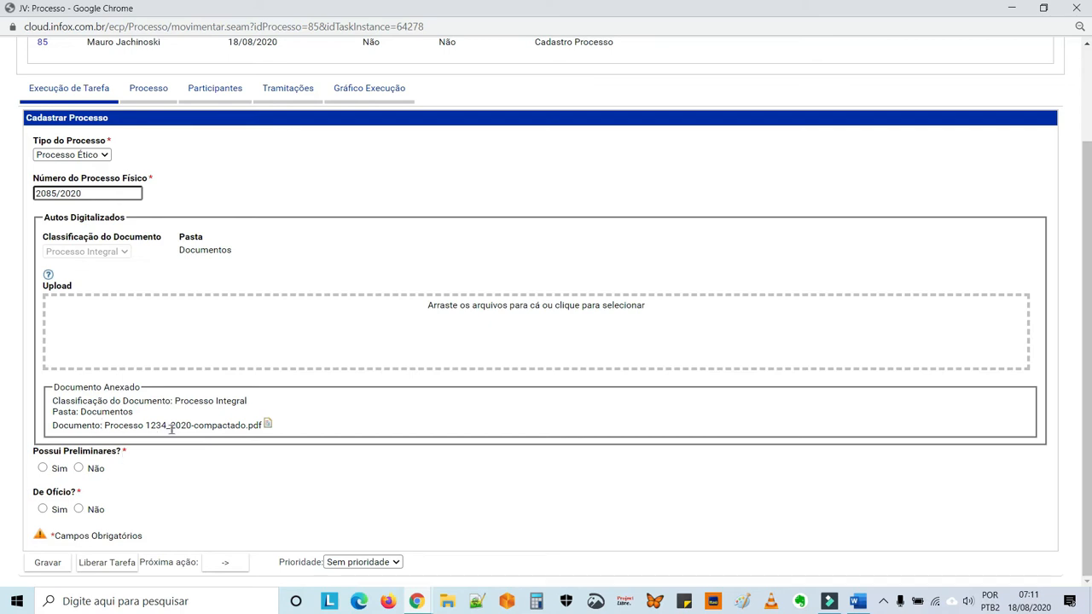
pyautogui.click(269, 426)
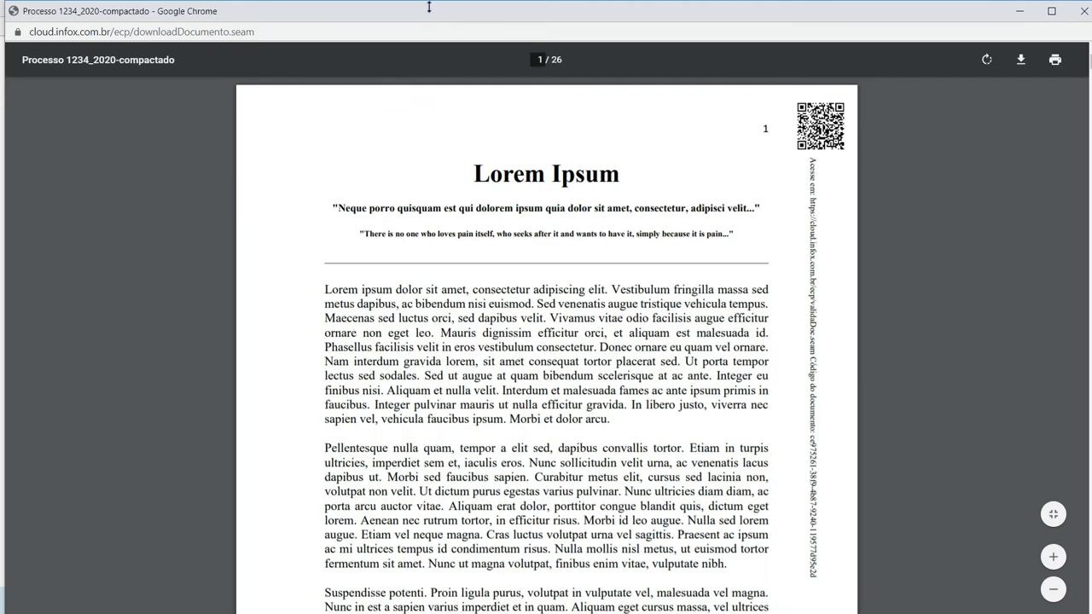
pyautogui.doubleClick(431, 14)
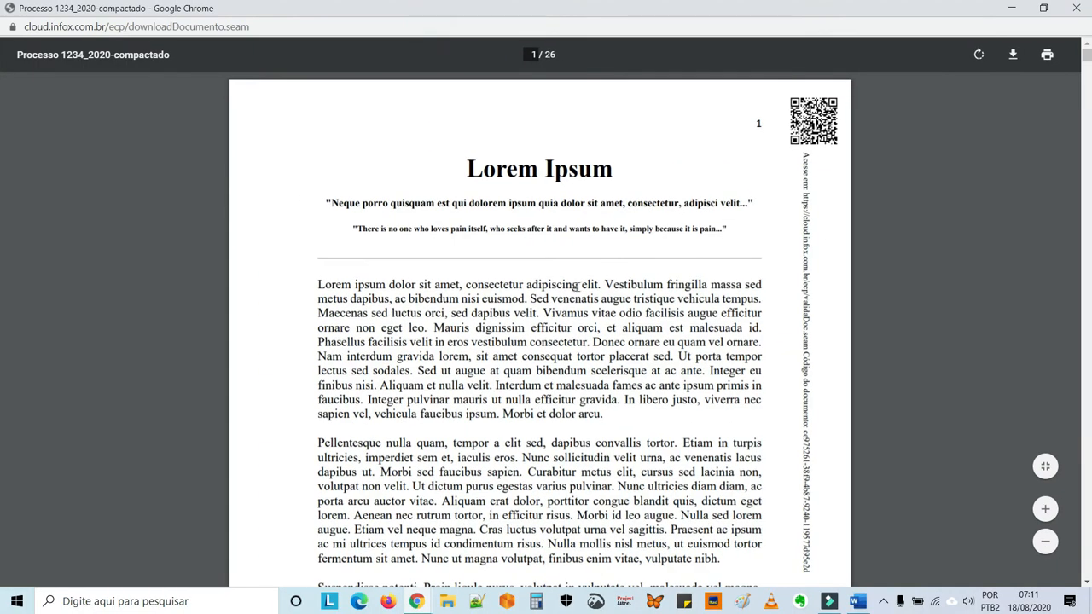
pyautogui.scroll(-3, 580, 288)
pyautogui.scroll(-15, 581, 288)
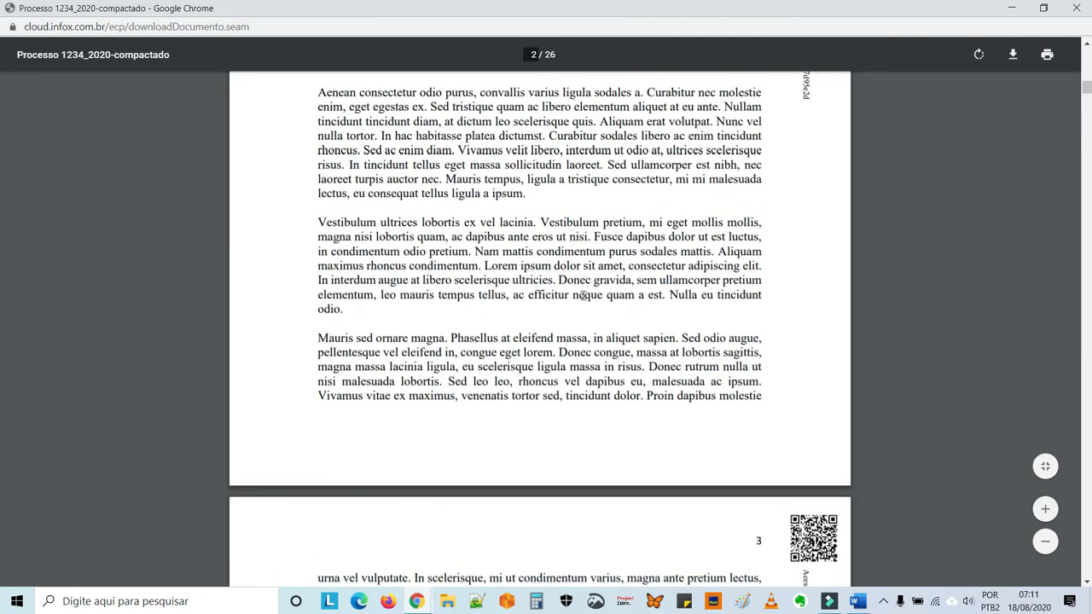
pyautogui.scroll(15, 584, 295)
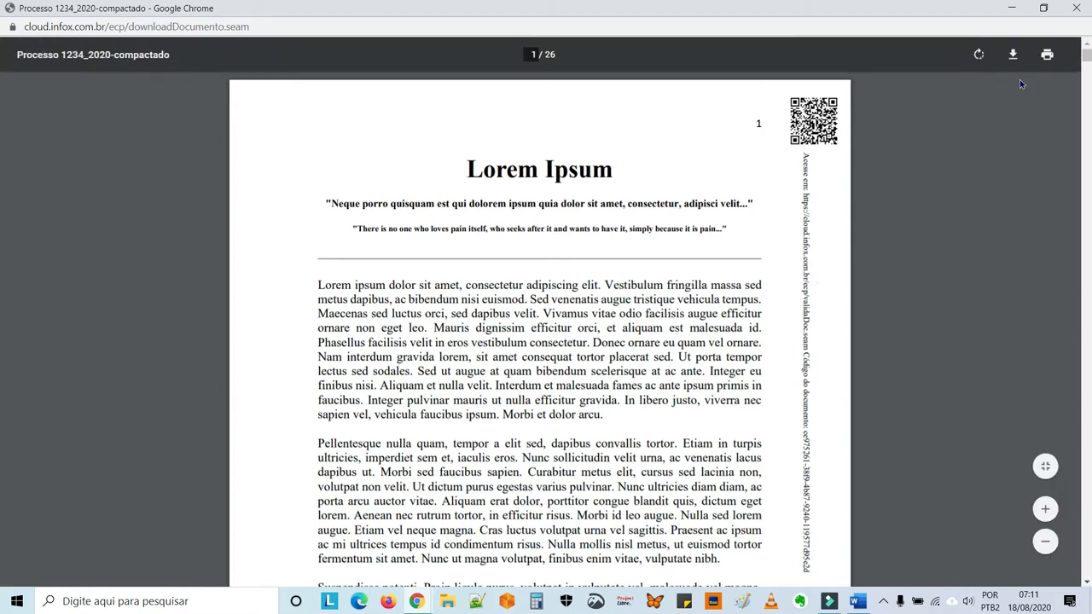
pyautogui.click(1077, 10)
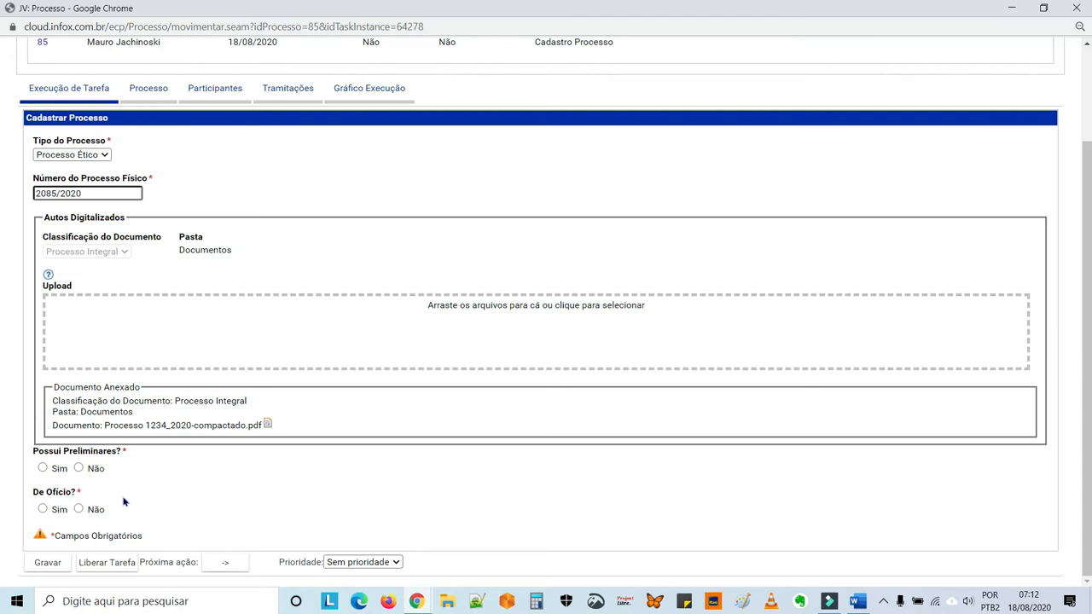
# Step: Answer Sim to Possui Preliminares and Não to De Ofício, set the priority to Alta, and save the process record
pyautogui.click(43, 469)
pyautogui.click(79, 510)
pyautogui.click(339, 562)
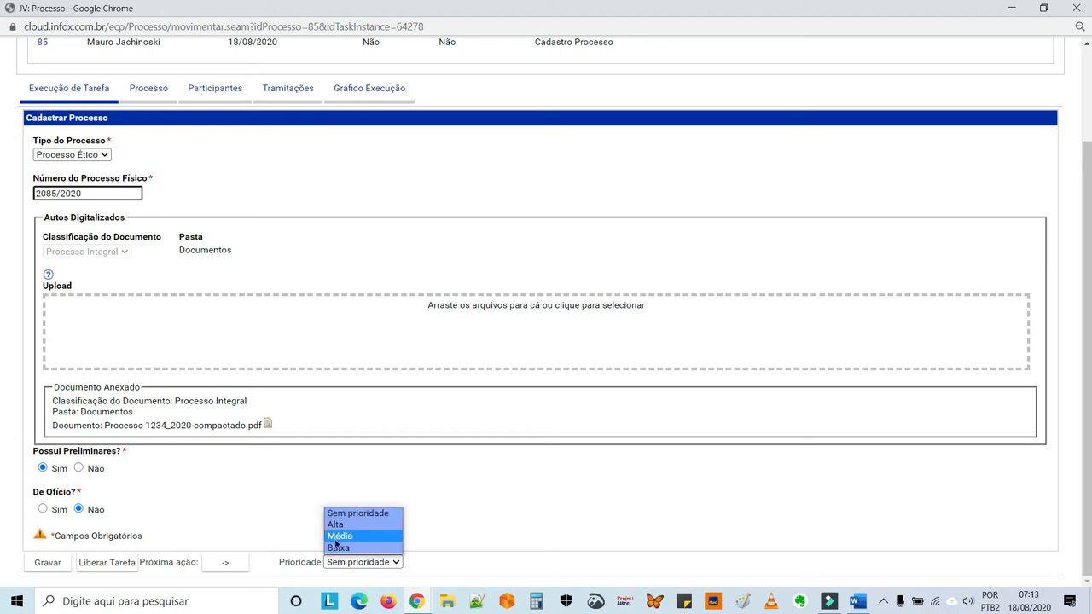
pyautogui.click(339, 524)
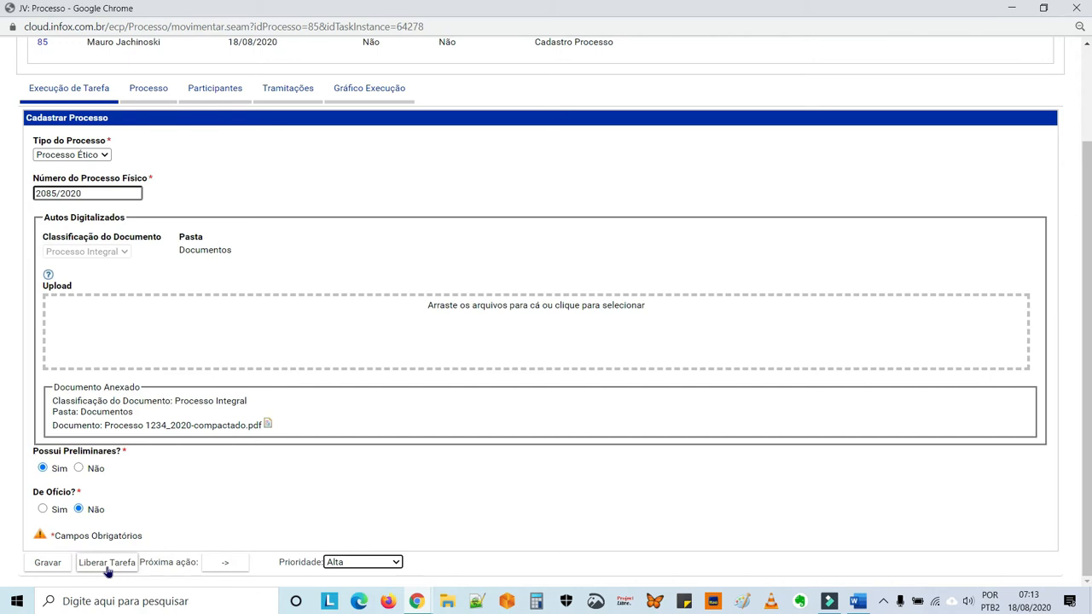
pyautogui.click(51, 566)
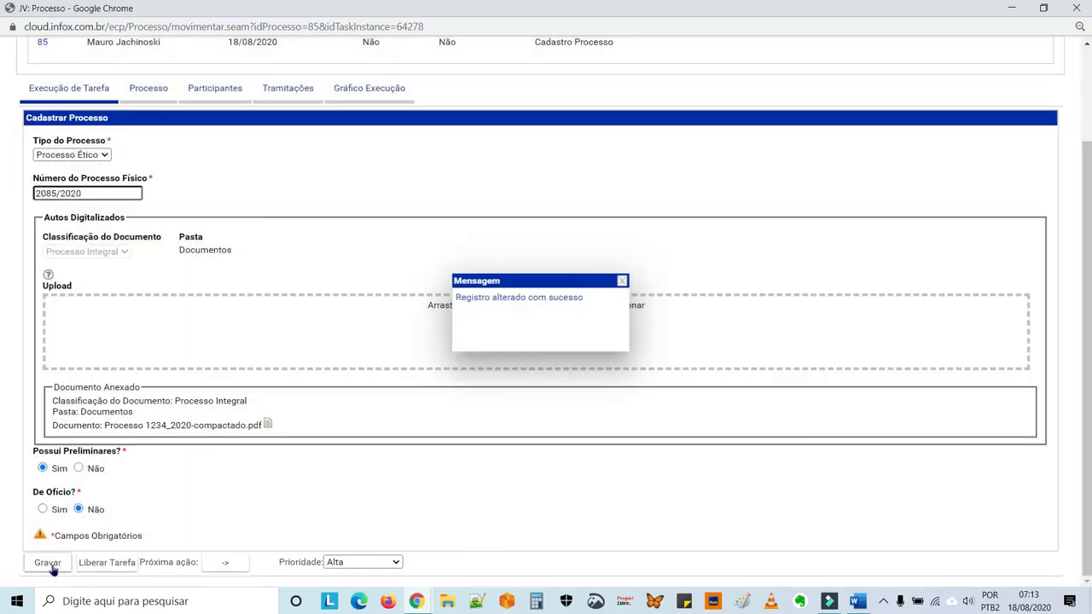
pyautogui.click(621, 282)
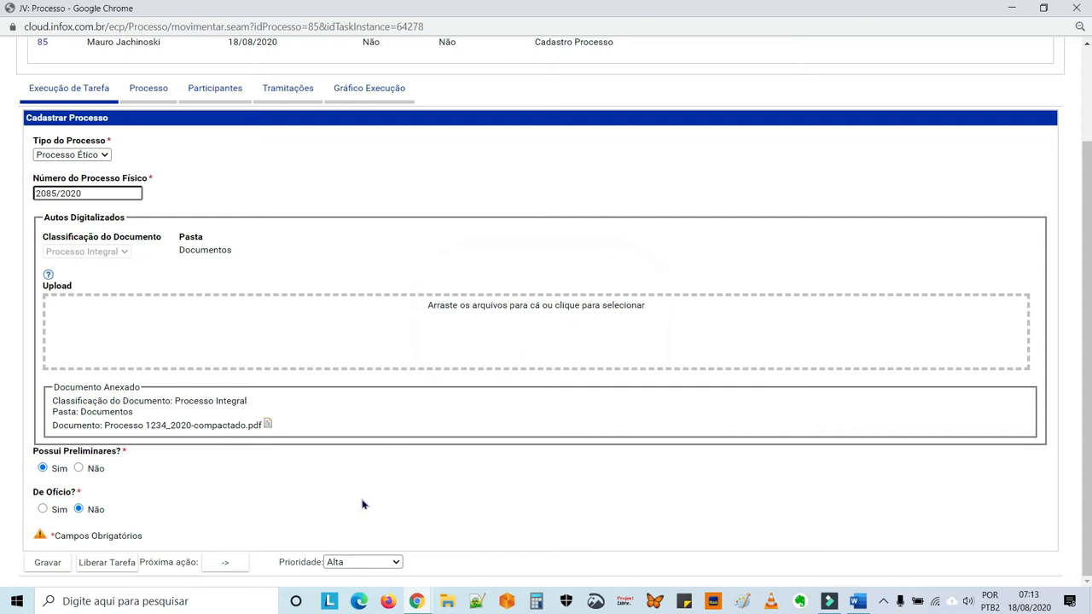
# Step: Open the process's participant inclusion form and set the participant type to Polo Ativo
pyautogui.scroll(2, 362, 504)
pyautogui.click(230, 208)
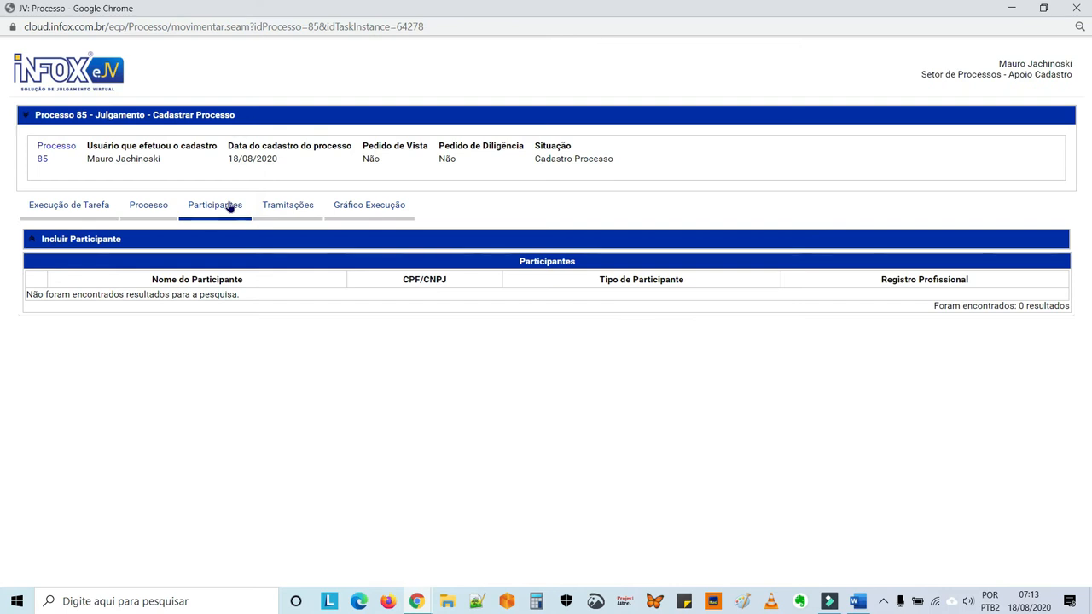
pyautogui.click(36, 240)
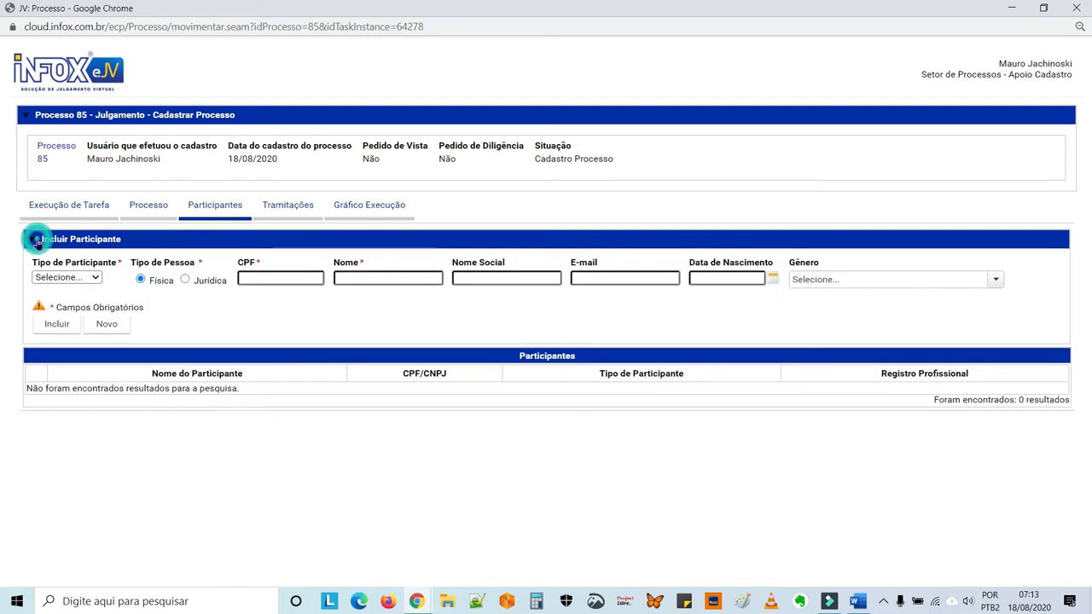
pyautogui.click(96, 278)
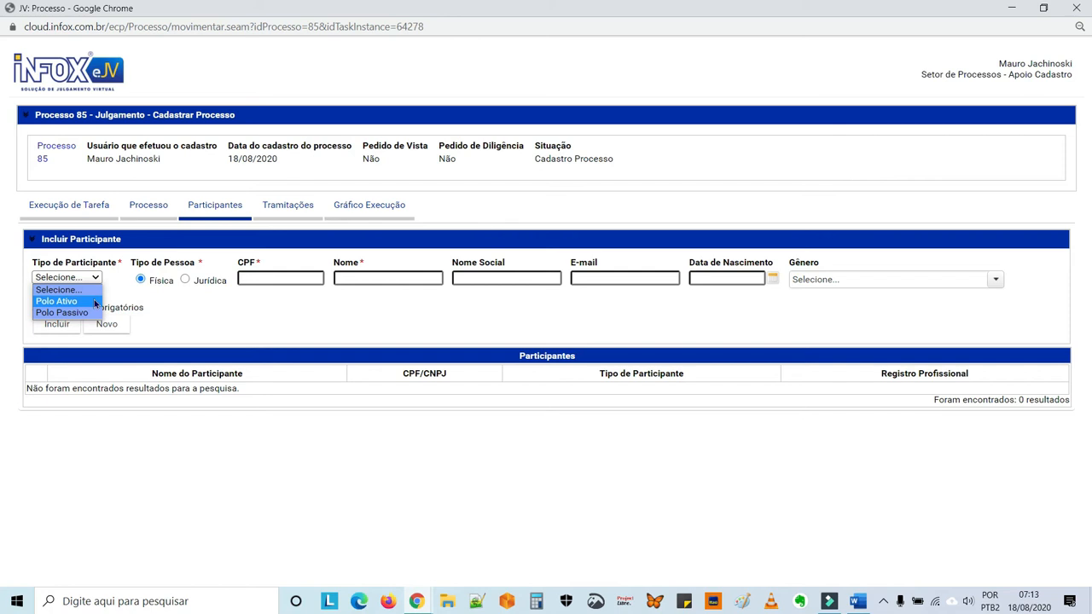
pyautogui.click(56, 301)
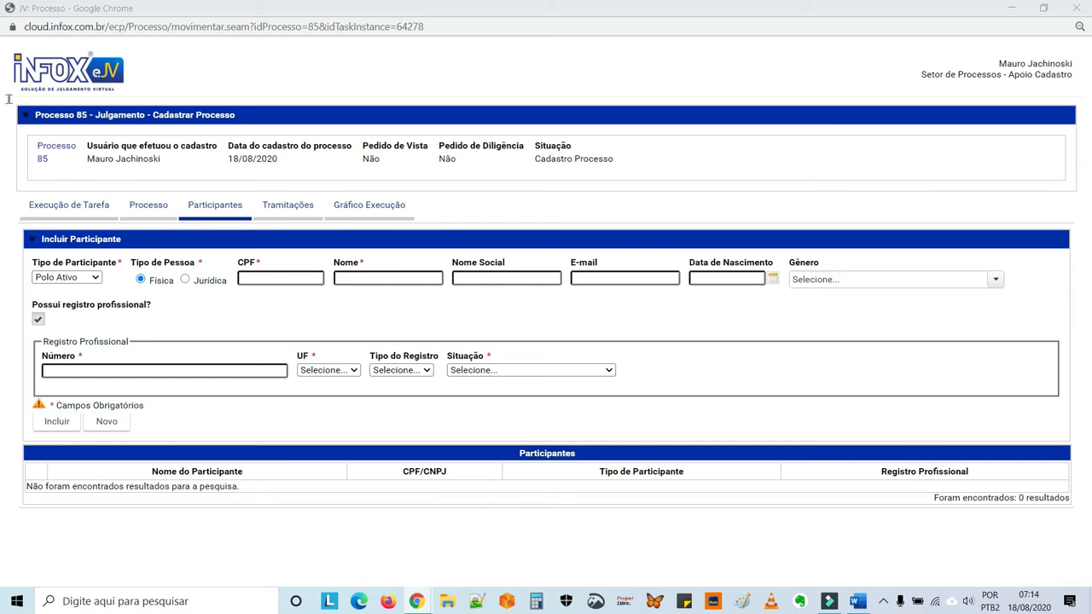
# Step: Fill in the CPF and full name of the Polo Ativo participant as a natural person
pyautogui.click(303, 280)
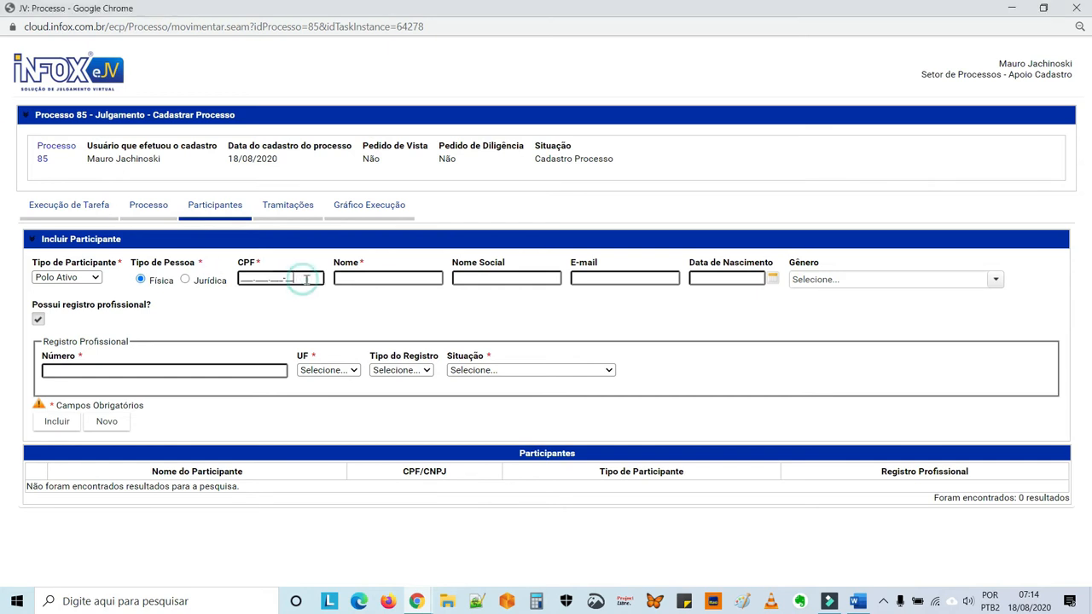
pyautogui.doubleClick(305, 279)
pyautogui.write('181.065.120-45')
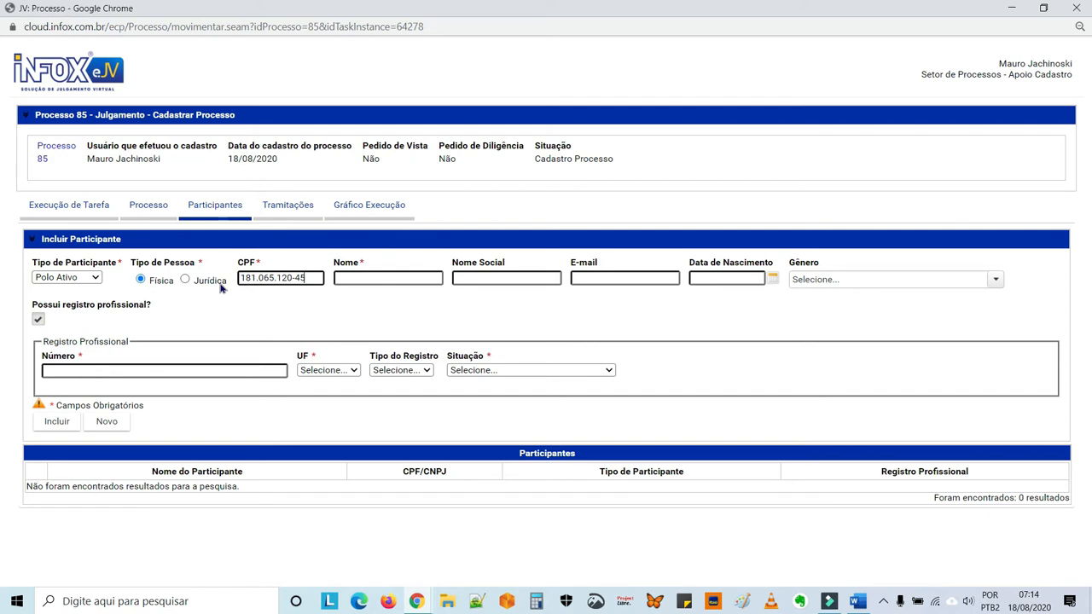
pyautogui.click(354, 275)
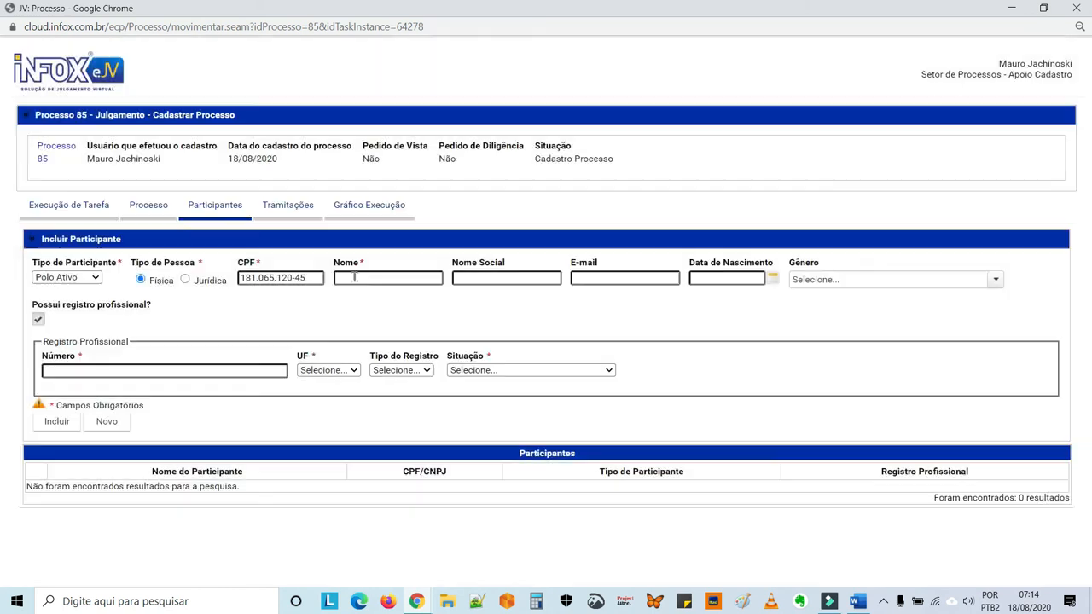
pyautogui.click(354, 277)
pyautogui.write('José')
pyautogui.write(' da Sil')
pyautogui.write('va')
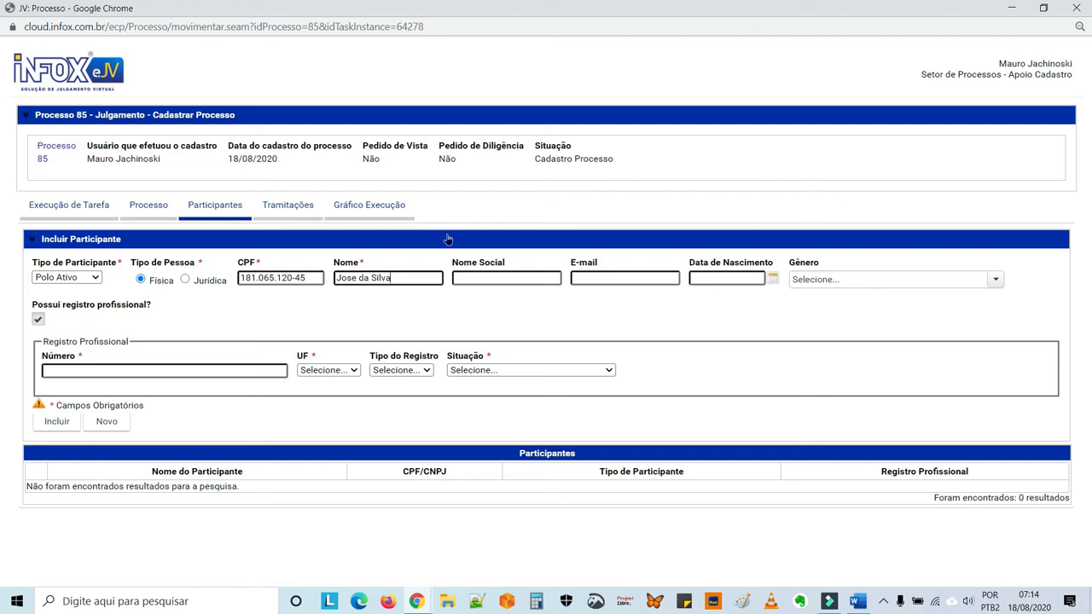
# Step: Set the participant's gender to Masculino, mark no professional registration, and include the participant in the process
pyautogui.click(828, 280)
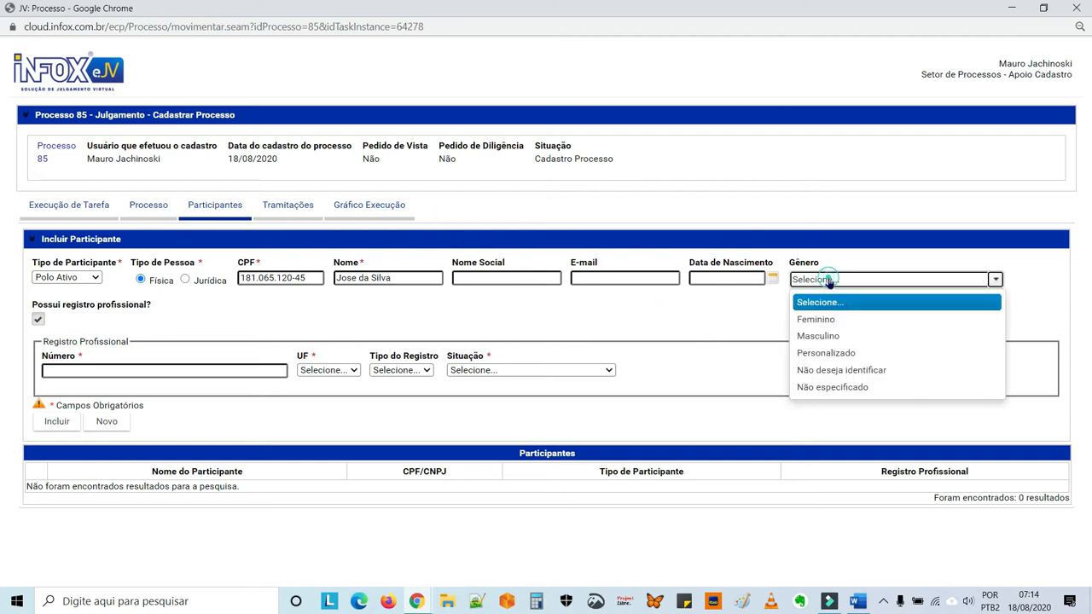
pyautogui.click(817, 336)
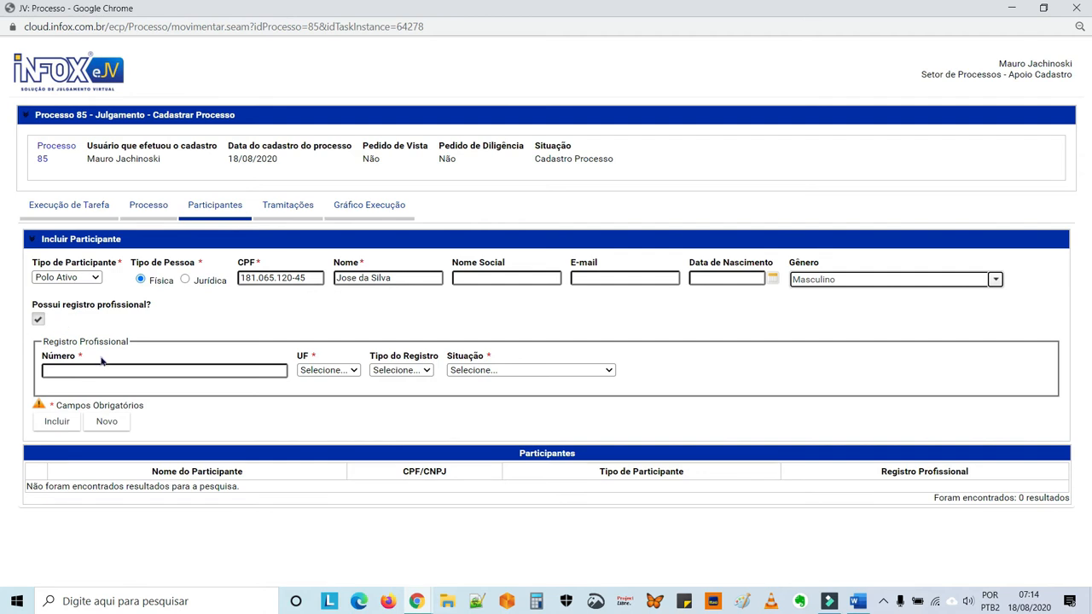
pyautogui.click(38, 322)
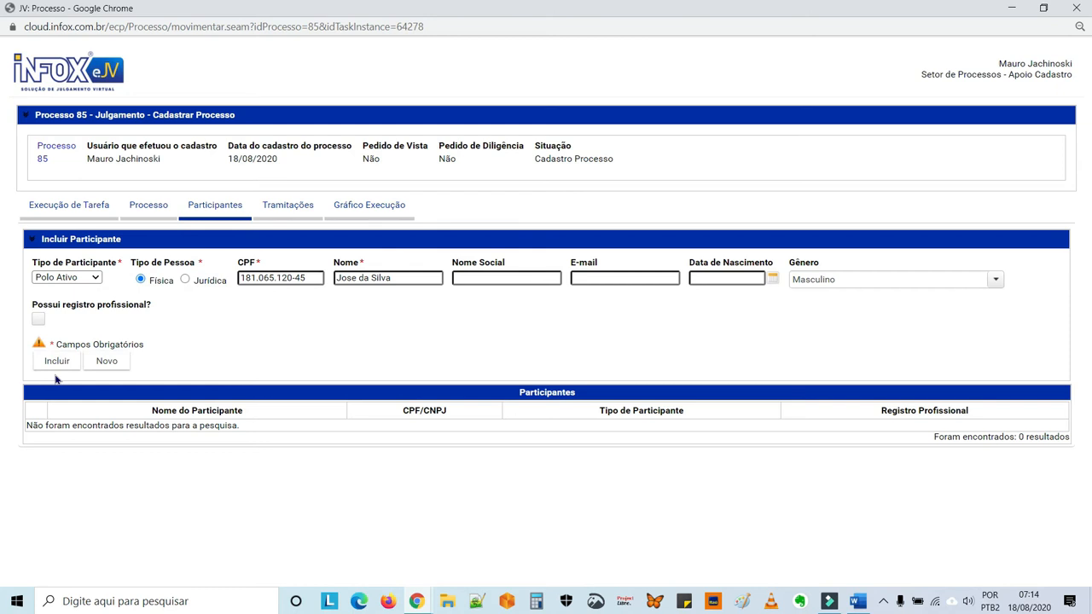
pyautogui.click(58, 362)
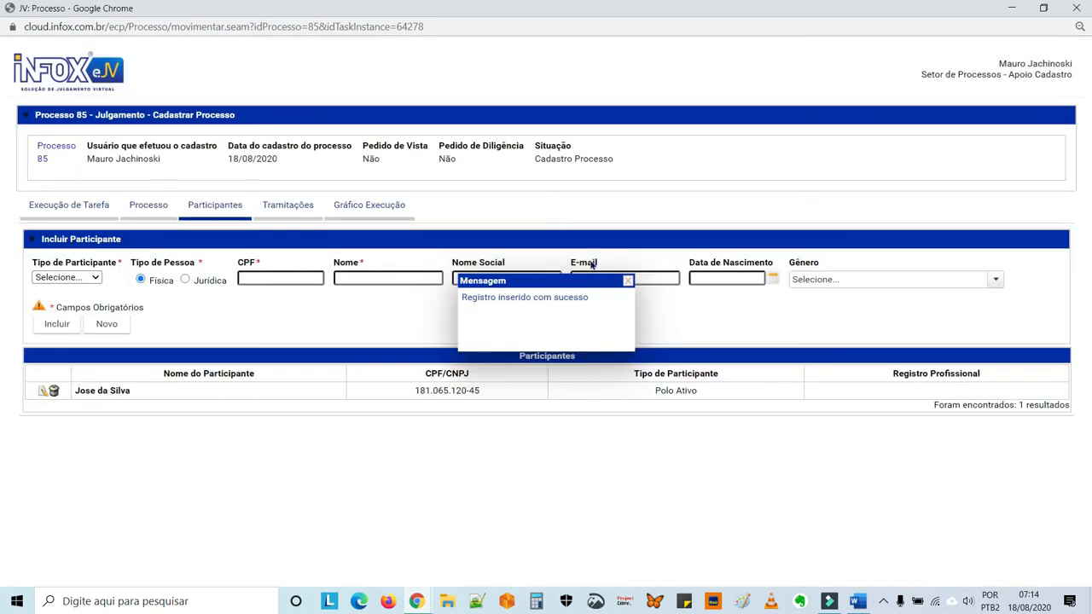
pyautogui.click(628, 281)
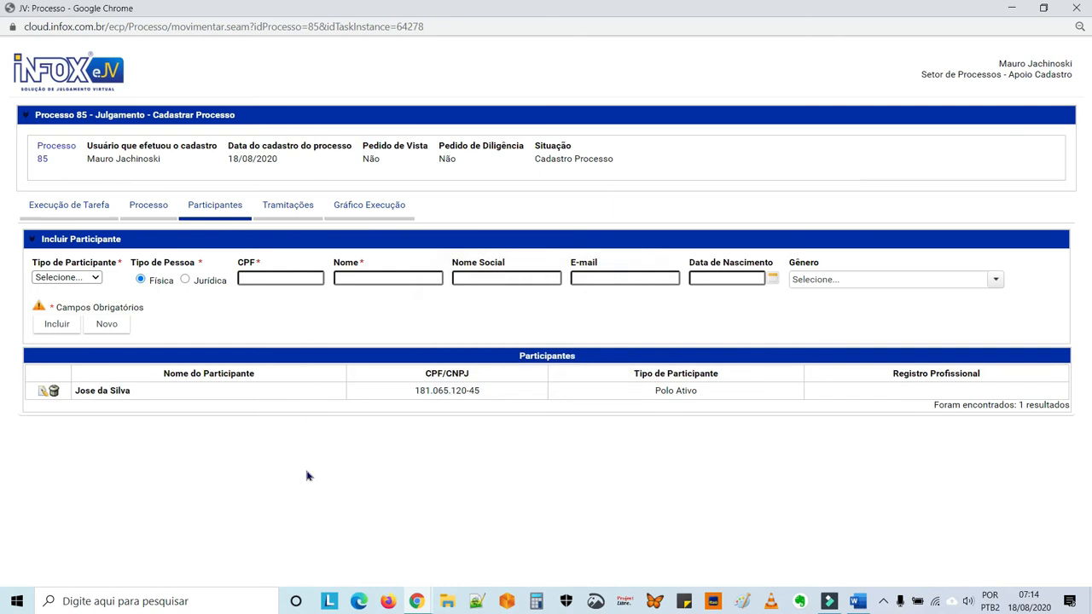
# Step: Fill in a Polo Passivo participant with the person's CPF and full name, and set the gender to Masculino
pyautogui.click(96, 277)
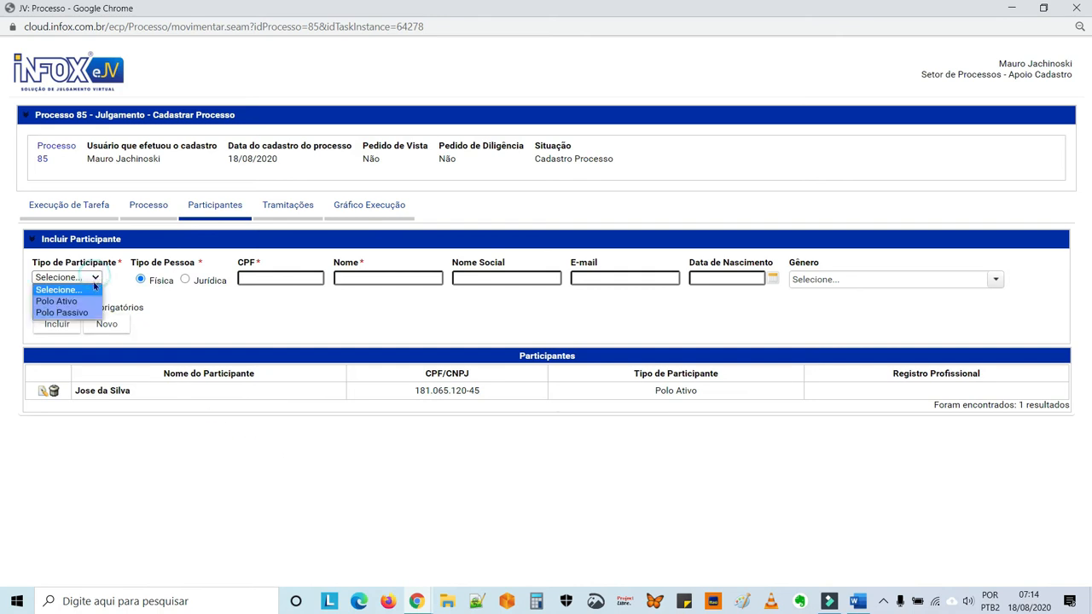
pyautogui.click(85, 313)
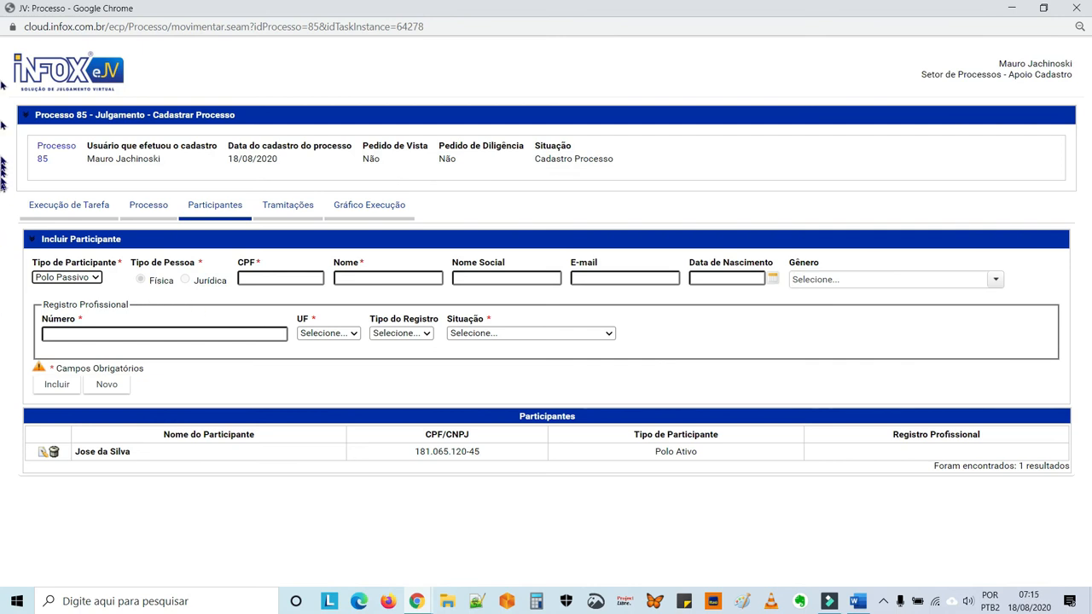
pyautogui.click(3, 31)
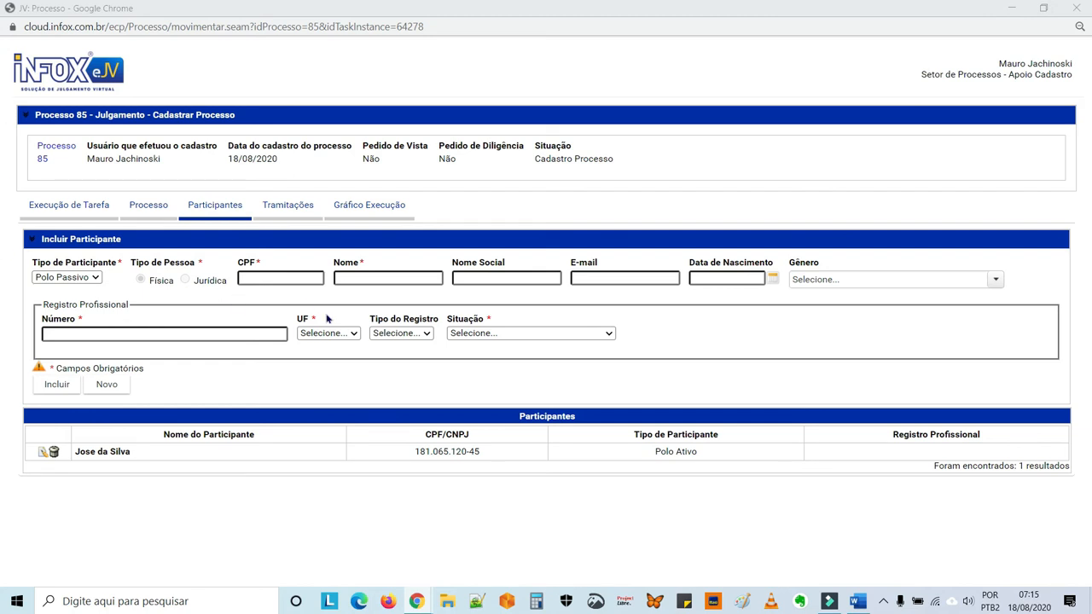
pyautogui.click(303, 278)
pyautogui.doubleClick(314, 278)
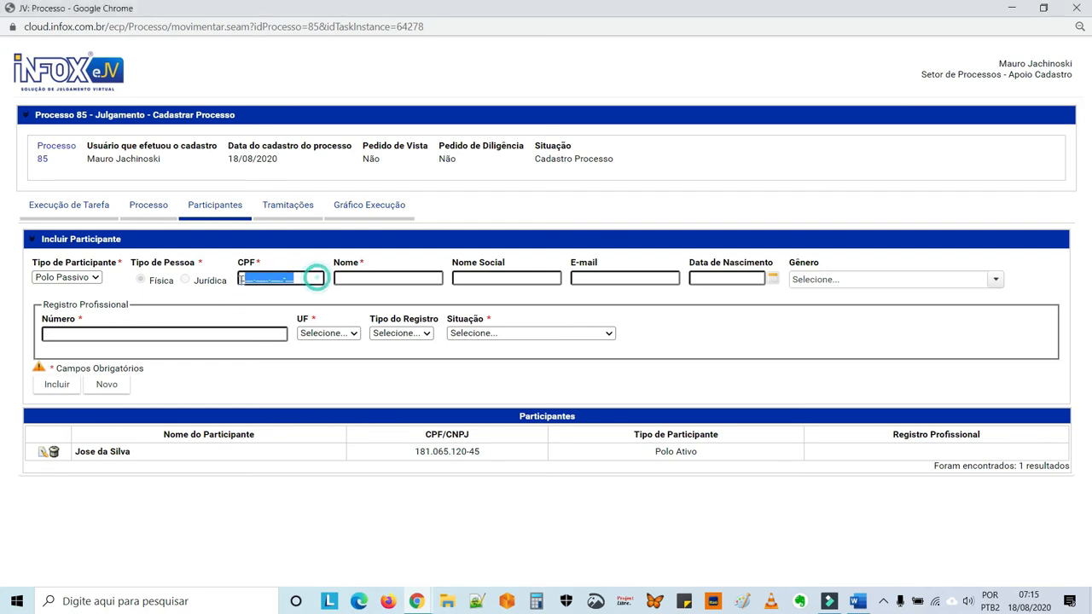
pyautogui.write('504.510.800-09')
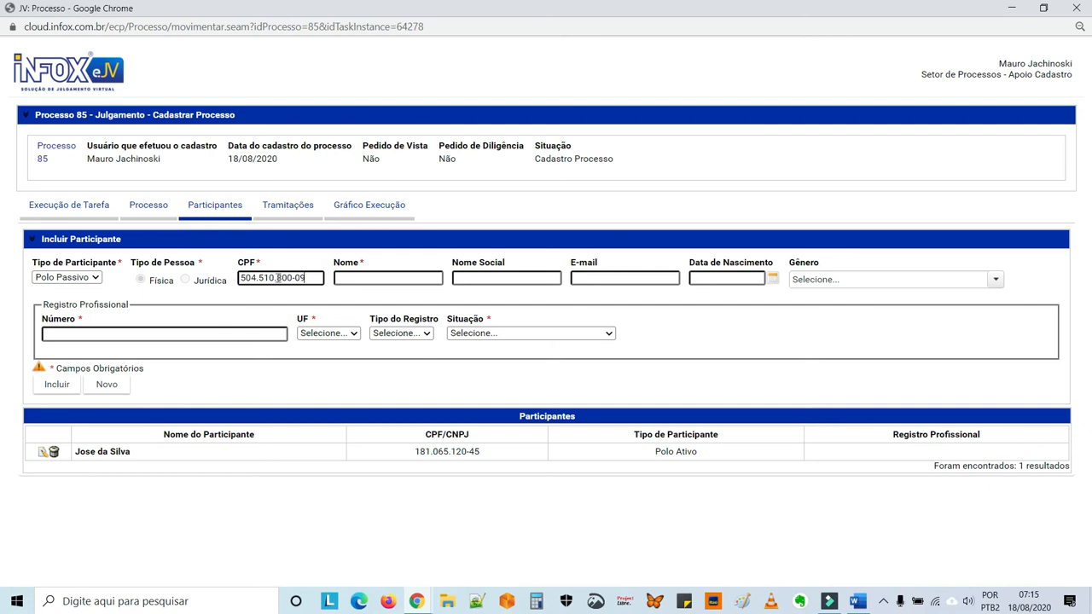
pyautogui.click(390, 279)
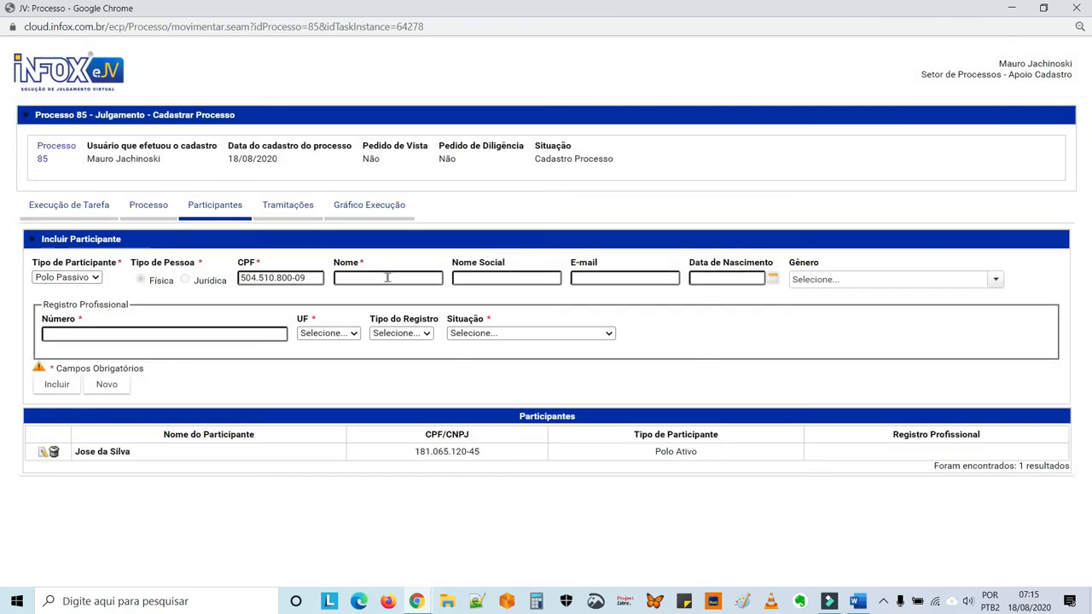
pyautogui.click(387, 278)
pyautogui.write('Carlos d')
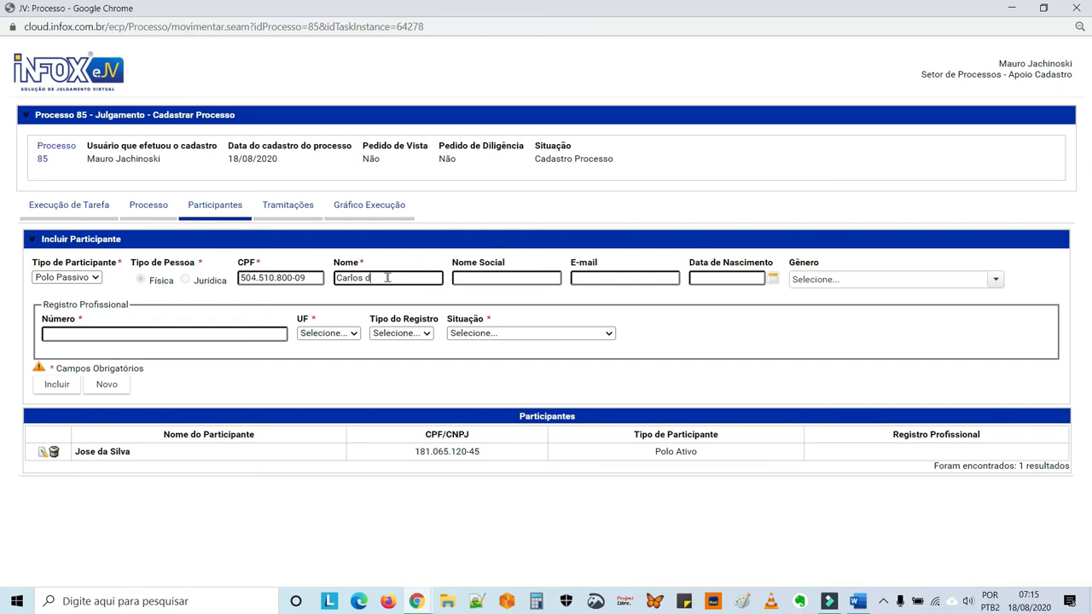
pyautogui.write('e Souza')
pyautogui.click(885, 287)
pyautogui.click(846, 338)
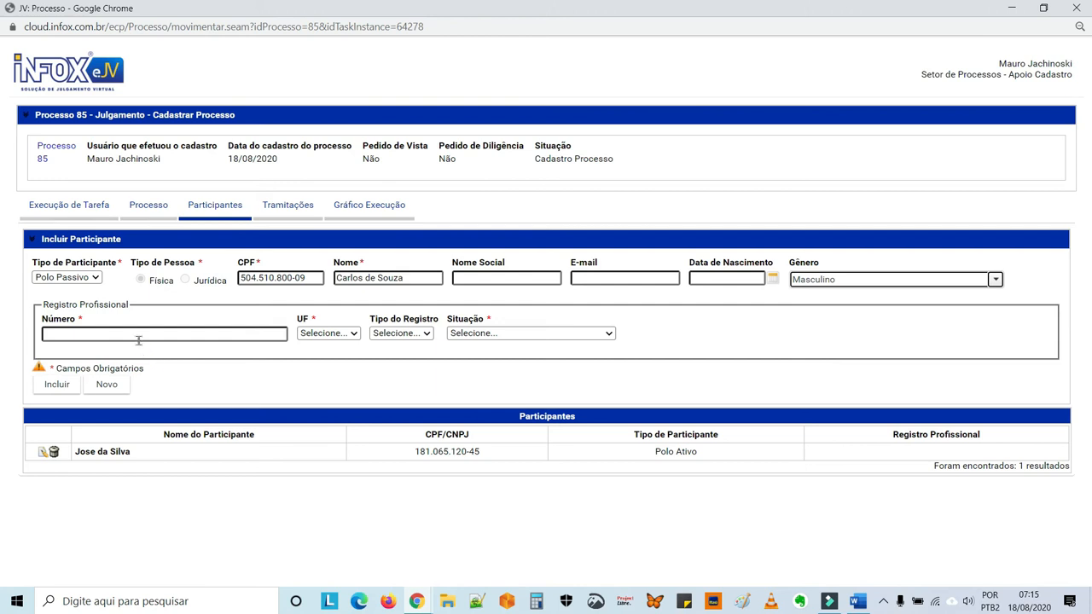
# Step: Enter the participant's professional registration number with UF DF and situation Regular, and include the participant
pyautogui.click(81, 331)
pyautogui.write('85')
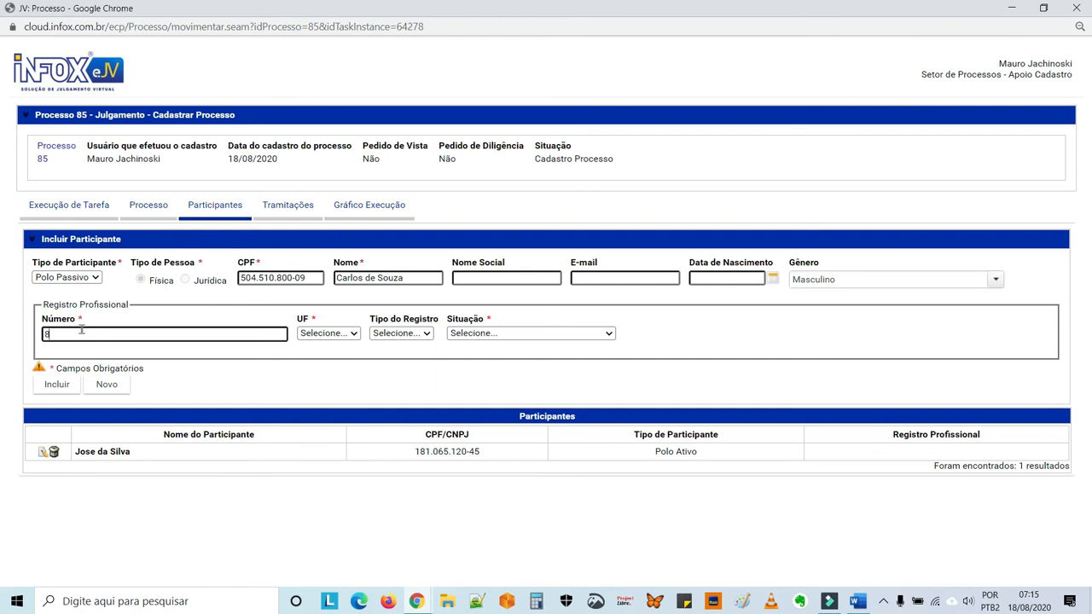
pyautogui.click(322, 335)
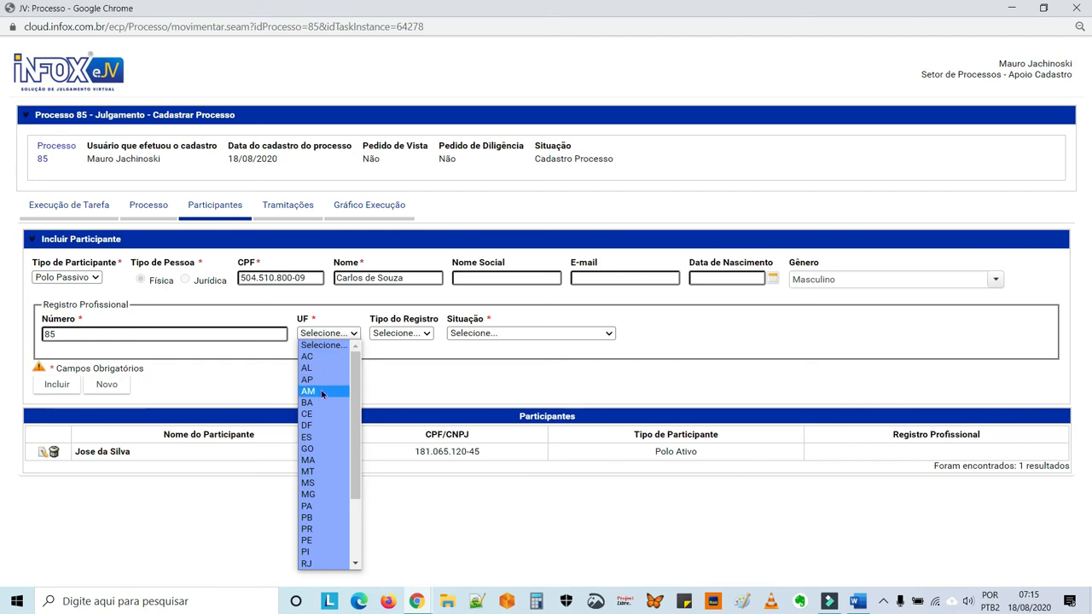
pyautogui.click(315, 423)
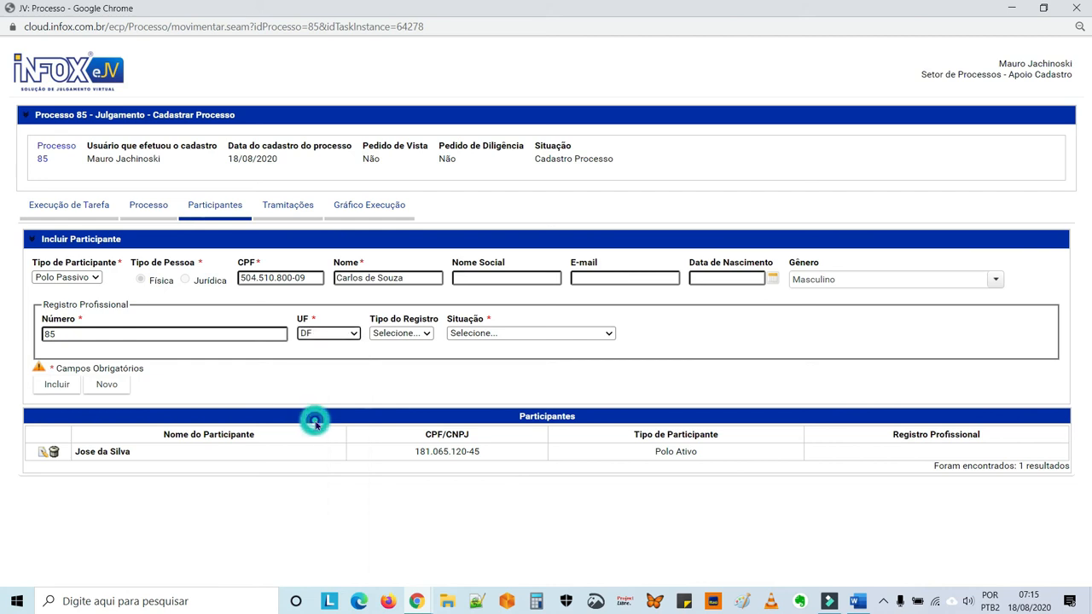
pyautogui.click(478, 336)
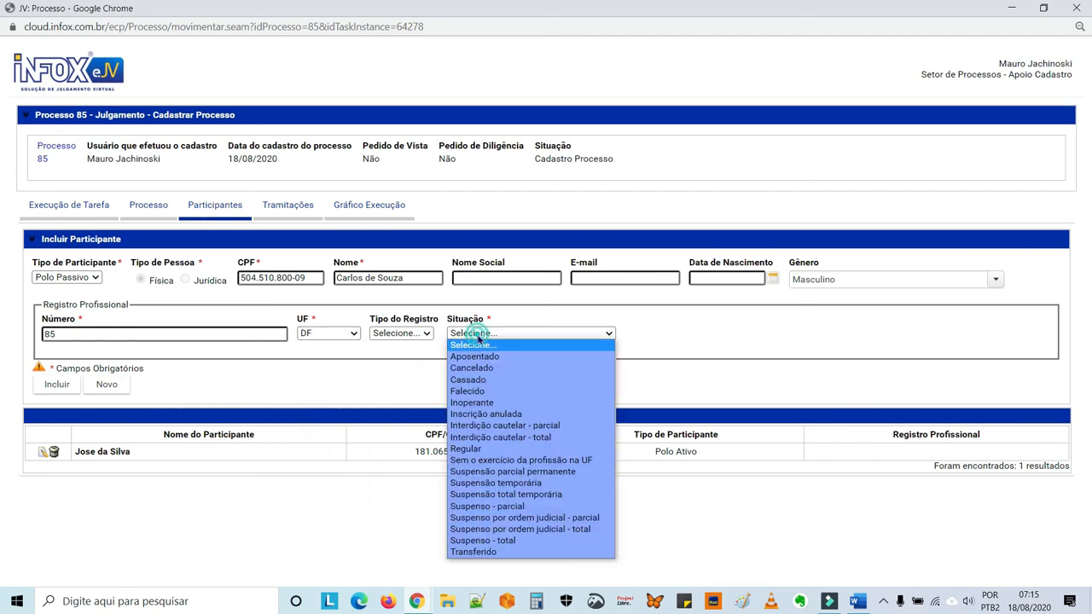
pyautogui.click(472, 450)
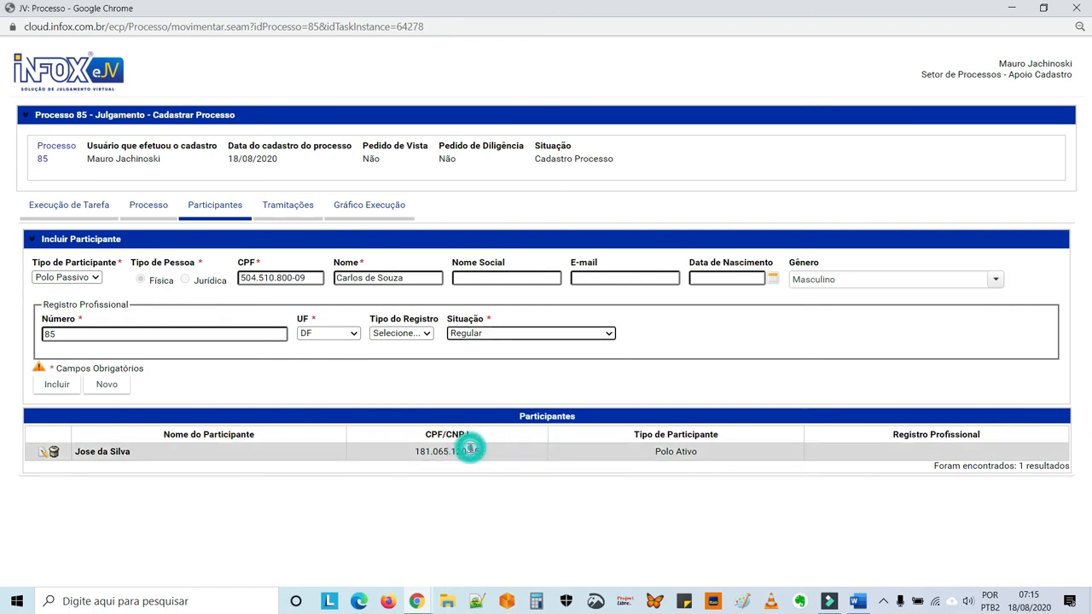
pyautogui.click(66, 388)
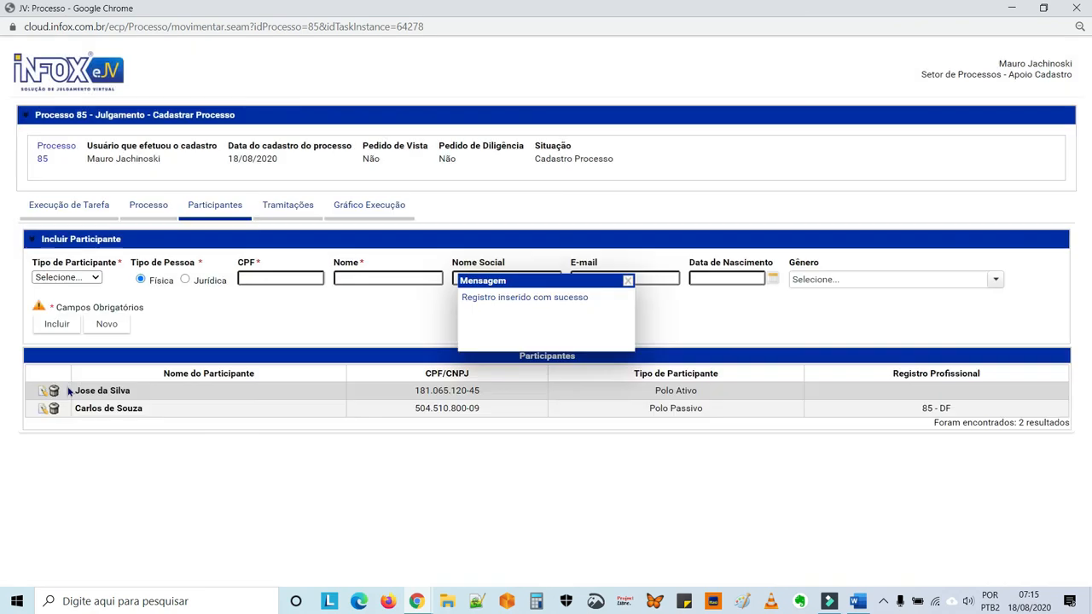
pyautogui.click(628, 282)
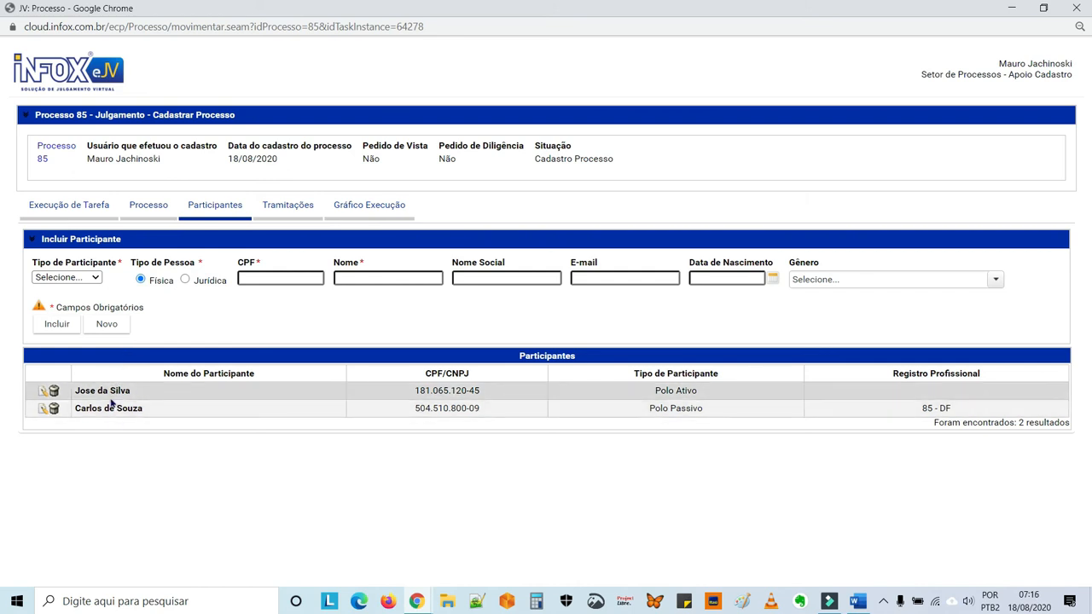
# Step: Return to the process's task execution form and advance the process to its next action
pyautogui.click(74, 209)
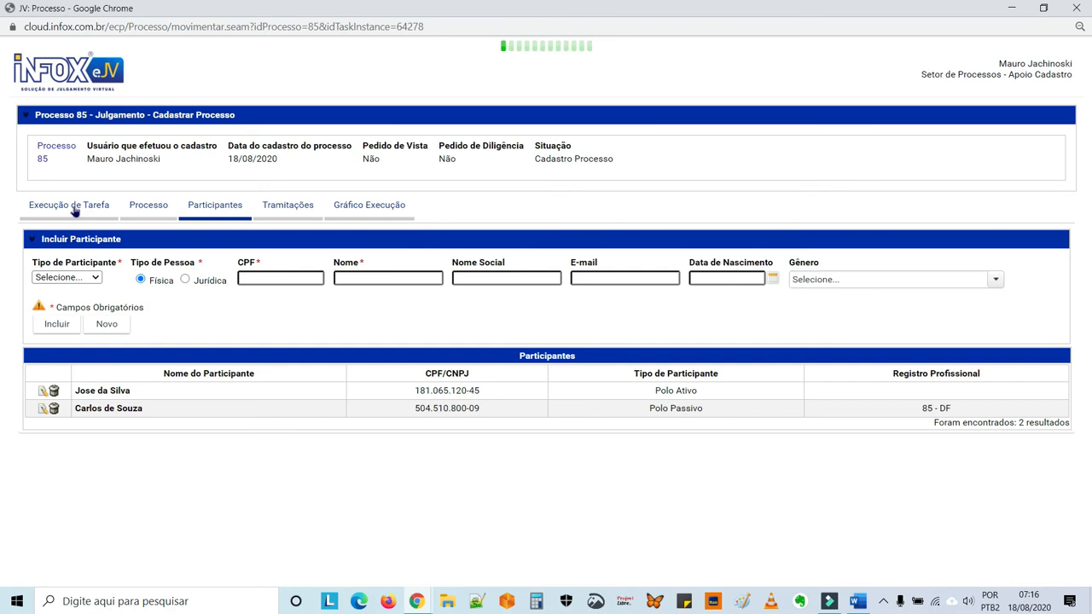
pyautogui.scroll(-2, 205, 273)
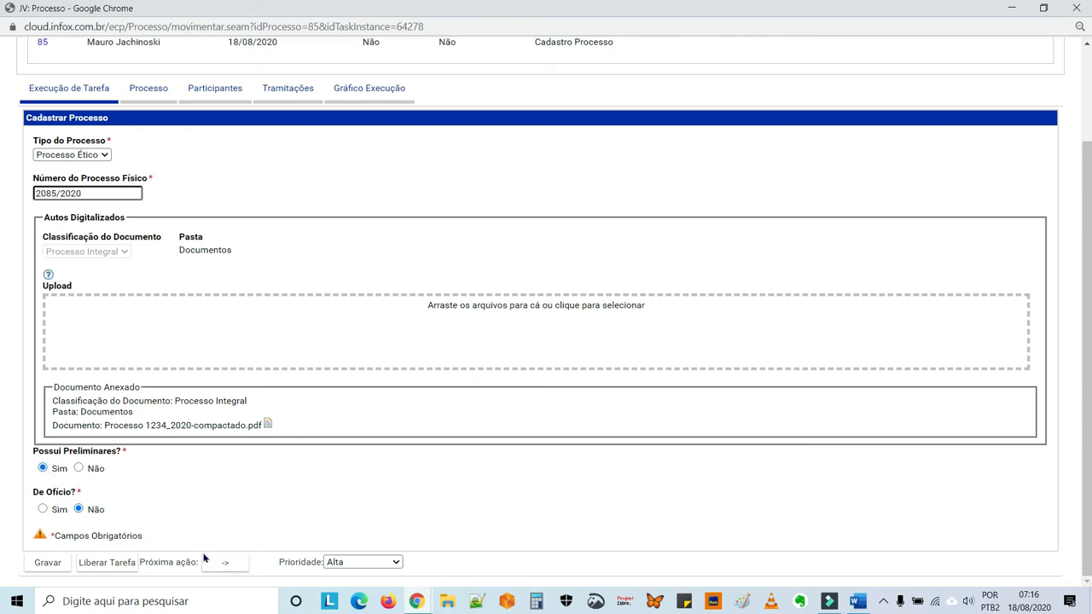
pyautogui.click(227, 563)
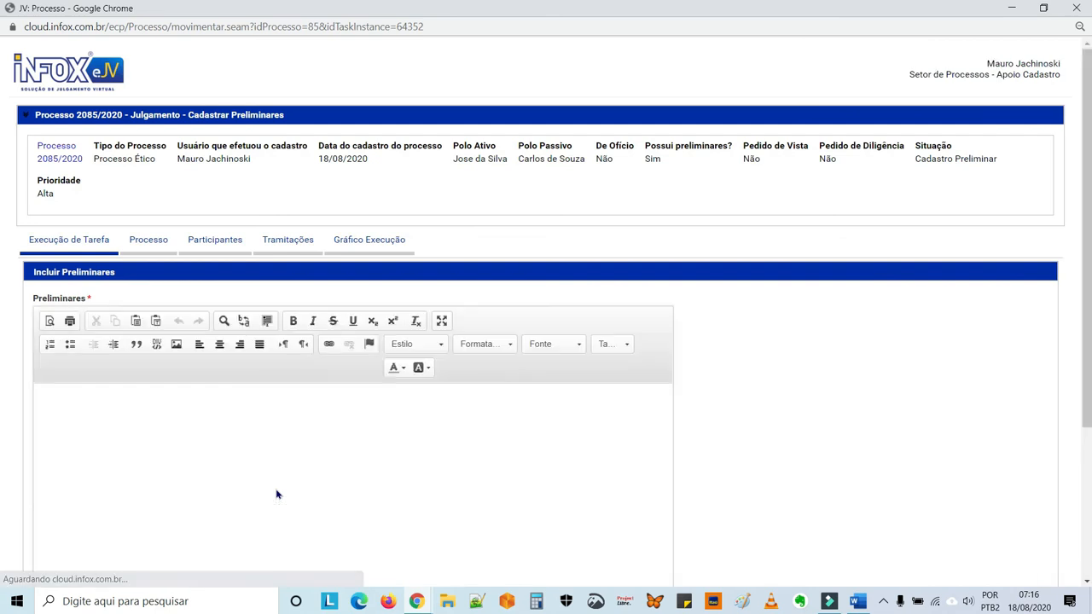
# Step: Examine the process's execution graph and the execution details of its Cadastrar Processo activity
pyautogui.click(365, 248)
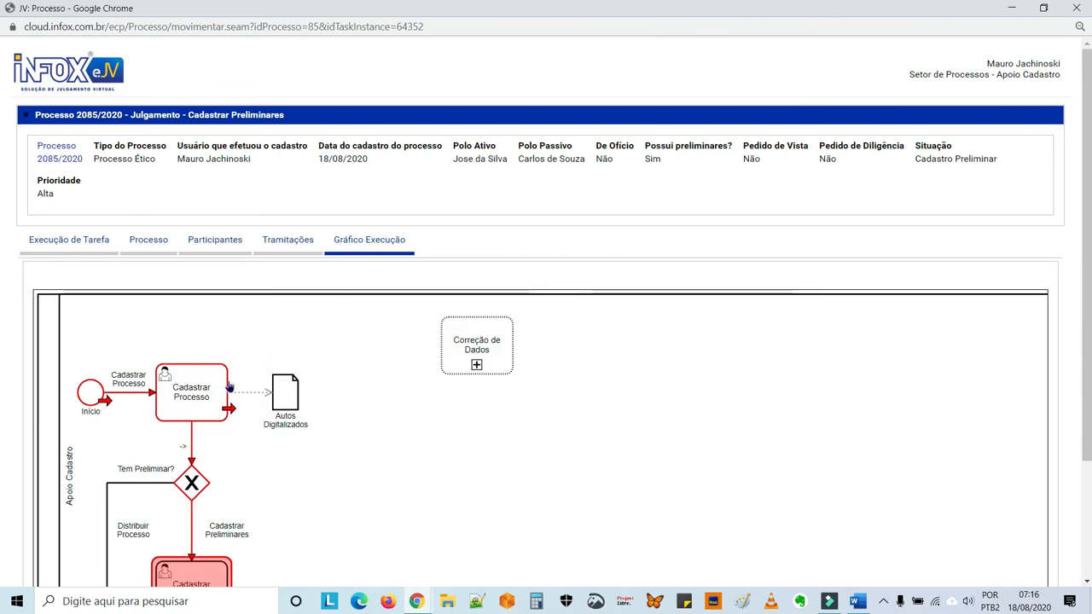
pyautogui.moveTo(363, 414); pyautogui.dragTo(372, 376)
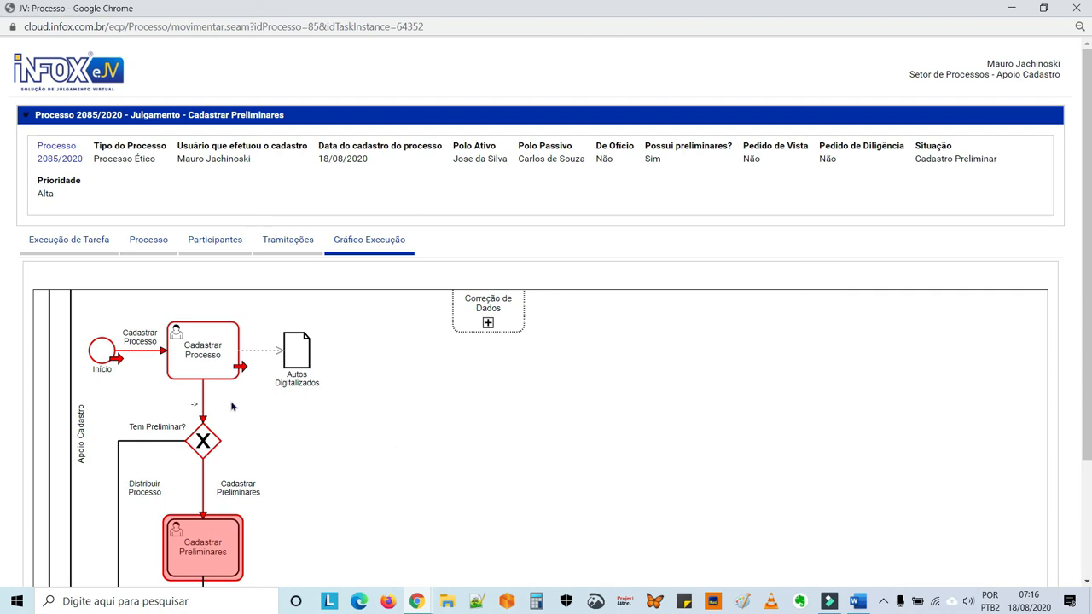
pyautogui.click(203, 356)
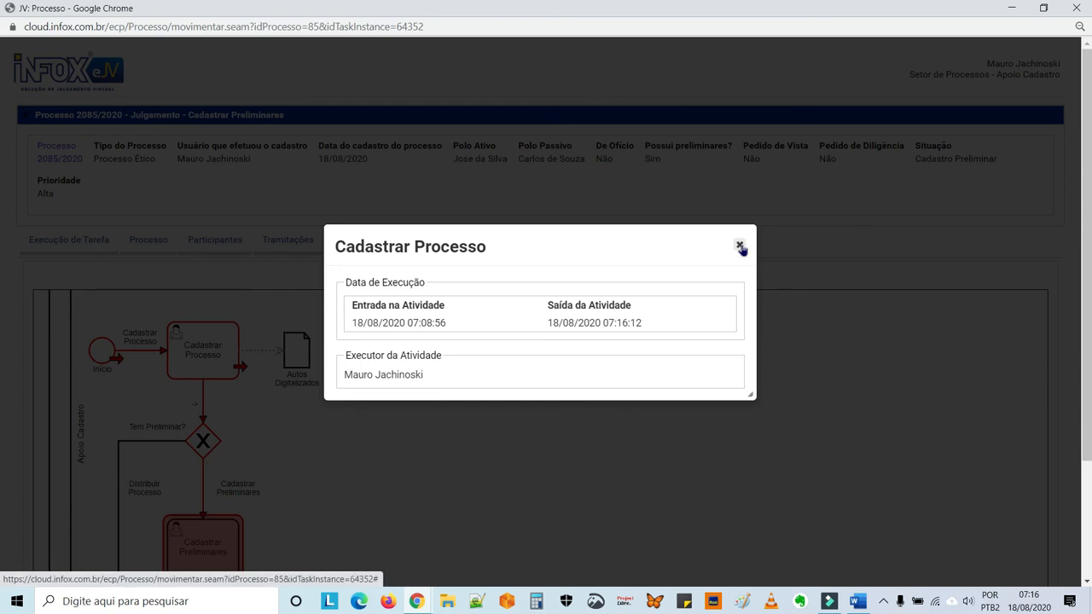
pyautogui.click(741, 246)
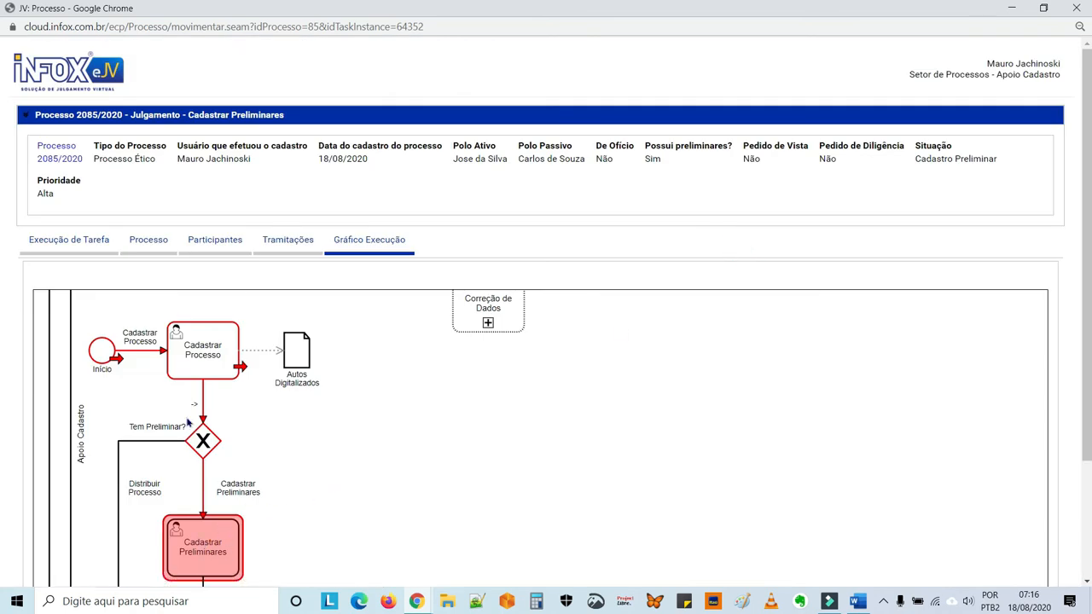
# Step: Write the preliminaries text in the task execution form with the heading "Preliminar" and a Lorem ipsum paragraph below it
pyautogui.click(75, 242)
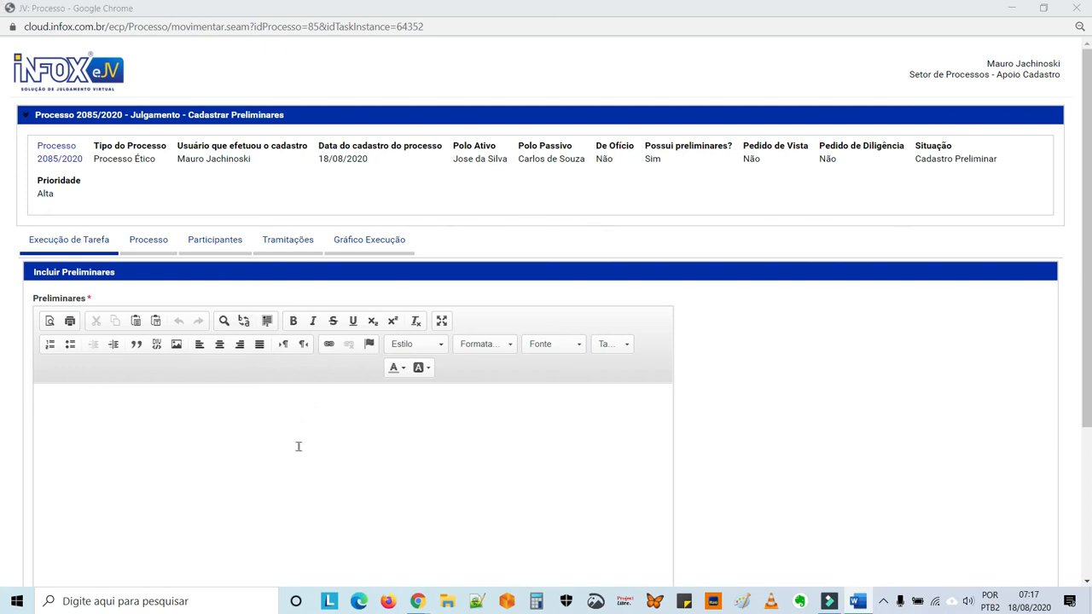
pyautogui.scroll(-2, 312, 437)
pyautogui.click(281, 300)
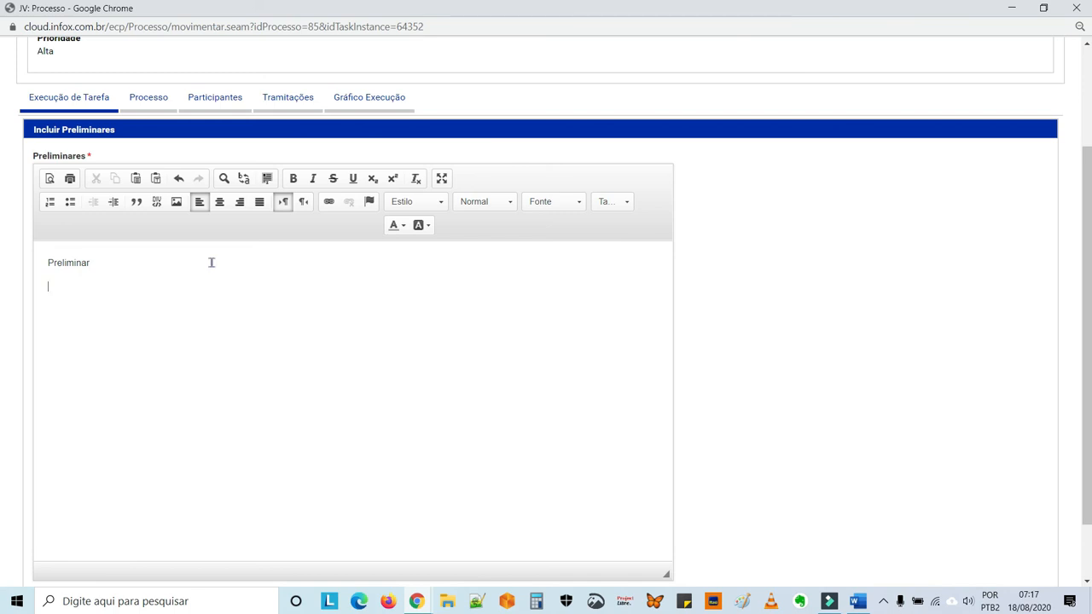
pyautogui.write('Lorem ipsum dolor sit amet, consectetur adipiscing elit. Aenean viverra velit eget lacus fringilla, in dictum leo convallis. Nam ullamcorper, metus venenatis ultricies scelerisque, ipsum nibh efficitur sapien, in vestibulum turpis dolor ac lorem. Quisque tempus massa at libero gravida p ellentesque. In porttitor sem at lectus pharetra, eget accumsan nulla porta. Aliquam volutpat ultricies sagittis. Suspendisse quis feugiat sem, vel tempor erat. Nam vitae neque lacus. Aenean lacinia diam lectus. Maecenas commodo ligula eu magna condimentum, sed volutpat lectus suscipit. Nulla facilisis imperdiet rhoncus.')
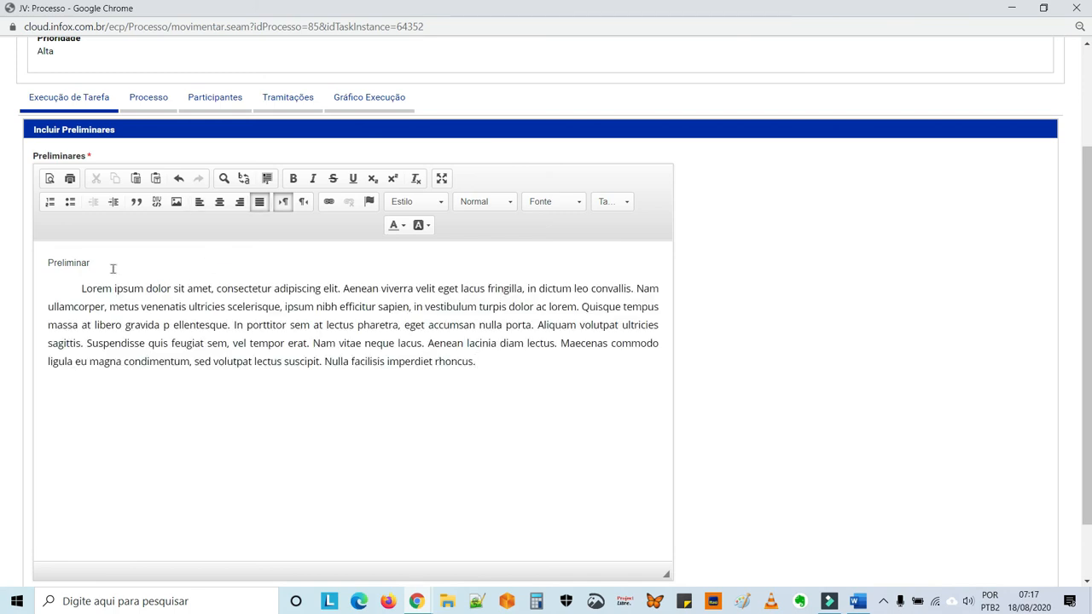
# Step: Center and bold the "Preliminar" heading, and advance the process to its next action
pyautogui.moveTo(90, 263); pyautogui.dragTo(47, 263)
pyautogui.click(200, 202)
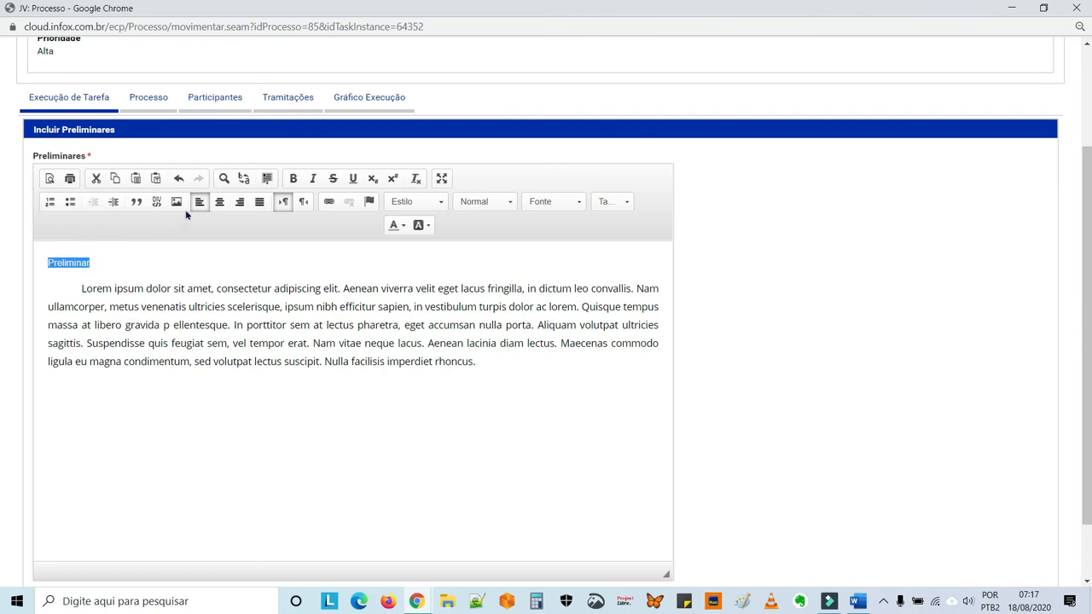
pyautogui.click(220, 202)
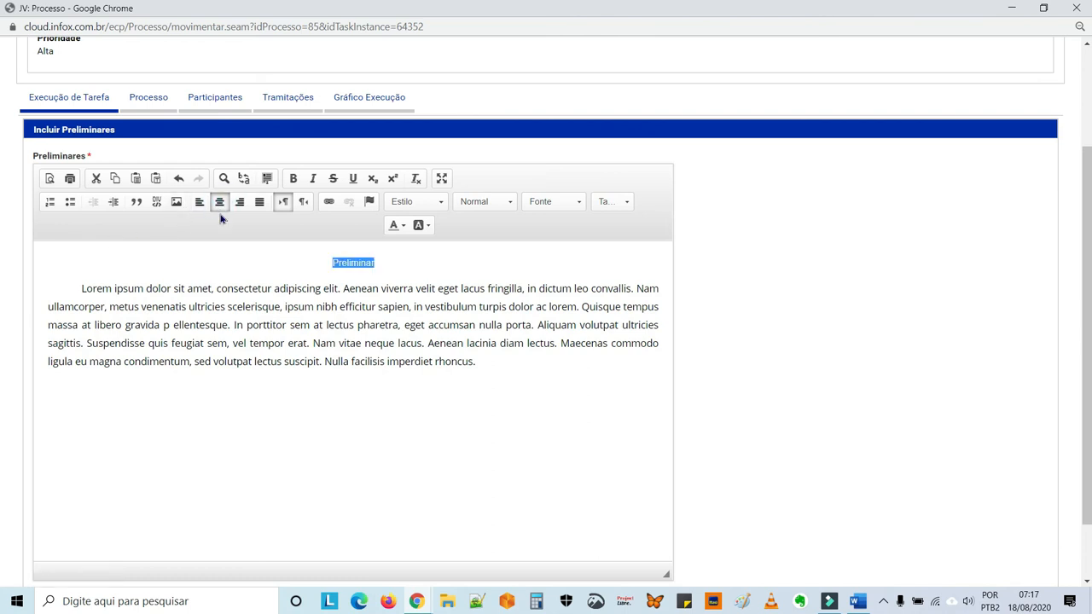
pyautogui.click(293, 178)
pyautogui.click(464, 431)
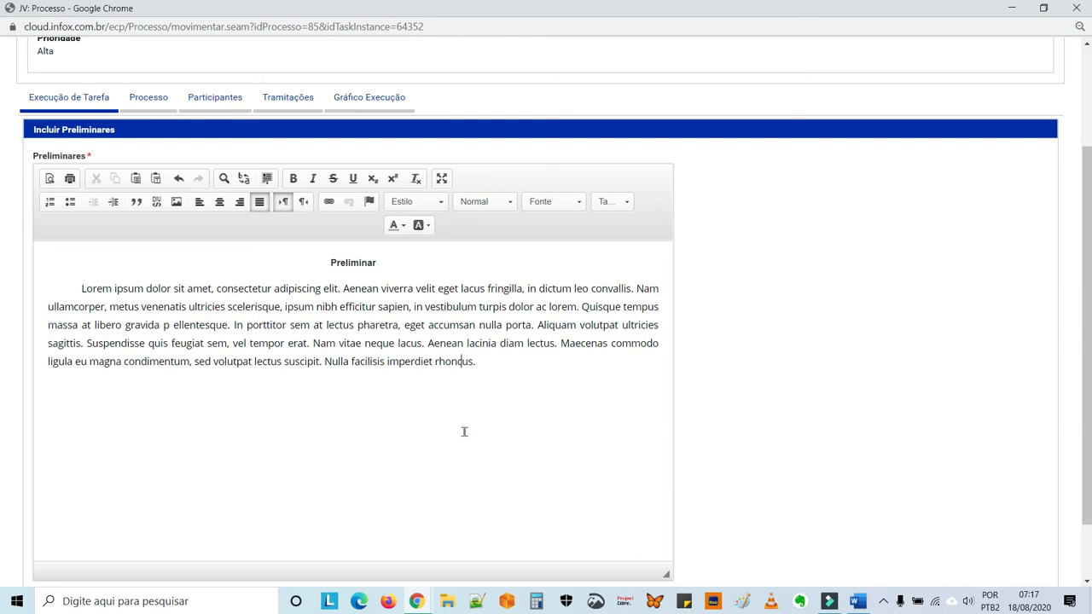
pyautogui.scroll(-1, 464, 431)
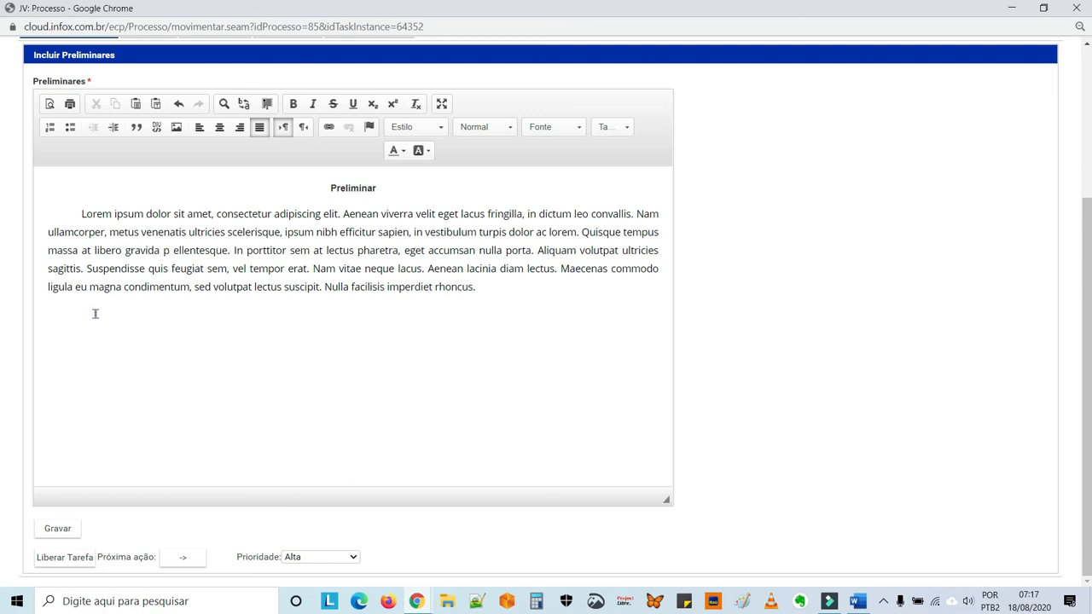
pyautogui.click(182, 558)
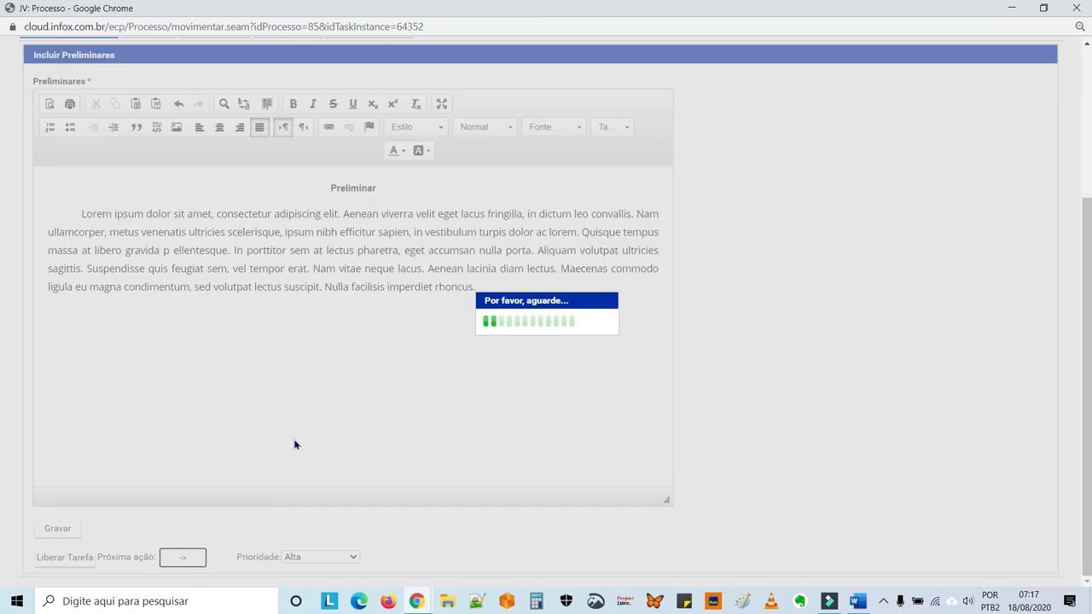